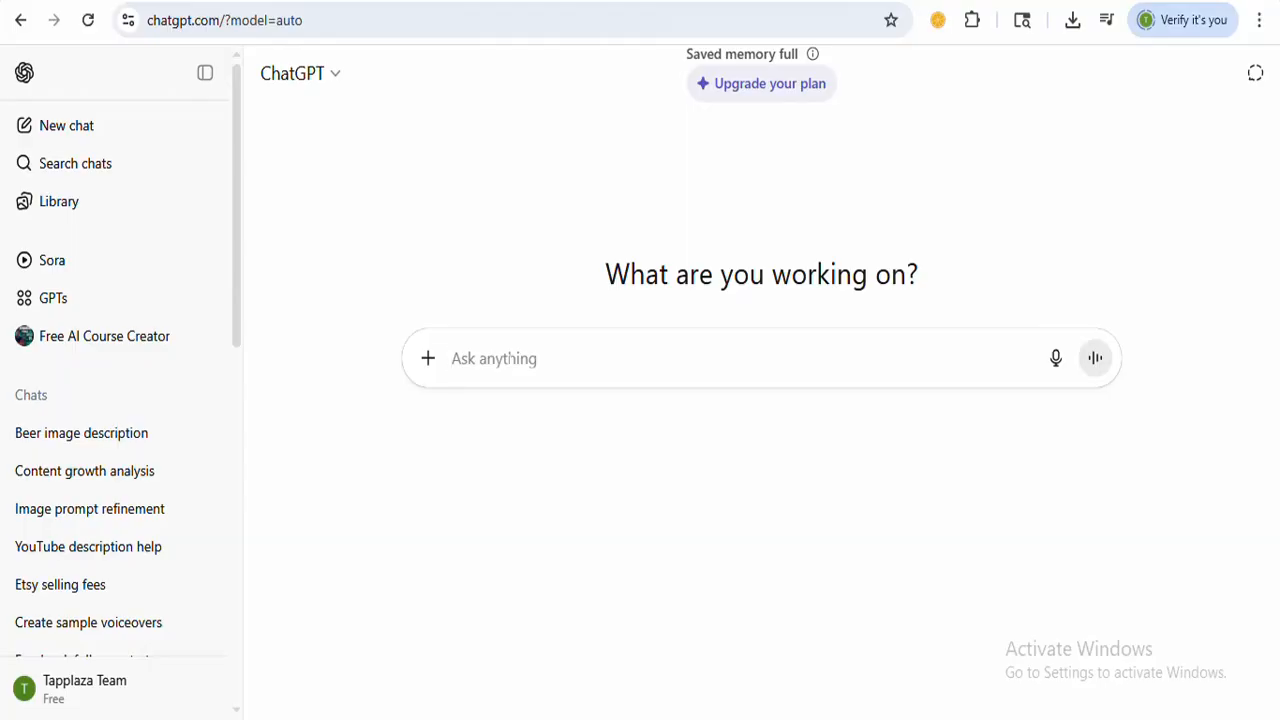
Draft a ChatGPT prompt asking for an idea of a lively, interesting afrobeat song that can be created with Suno.
{"action": "type", "text": "Give an idea of a a"}
{"action": "key", "text": "BackSpace"}
{"action": "key", "text": "BackSpace"}
{"action": "key", "text": "BackSpace"}
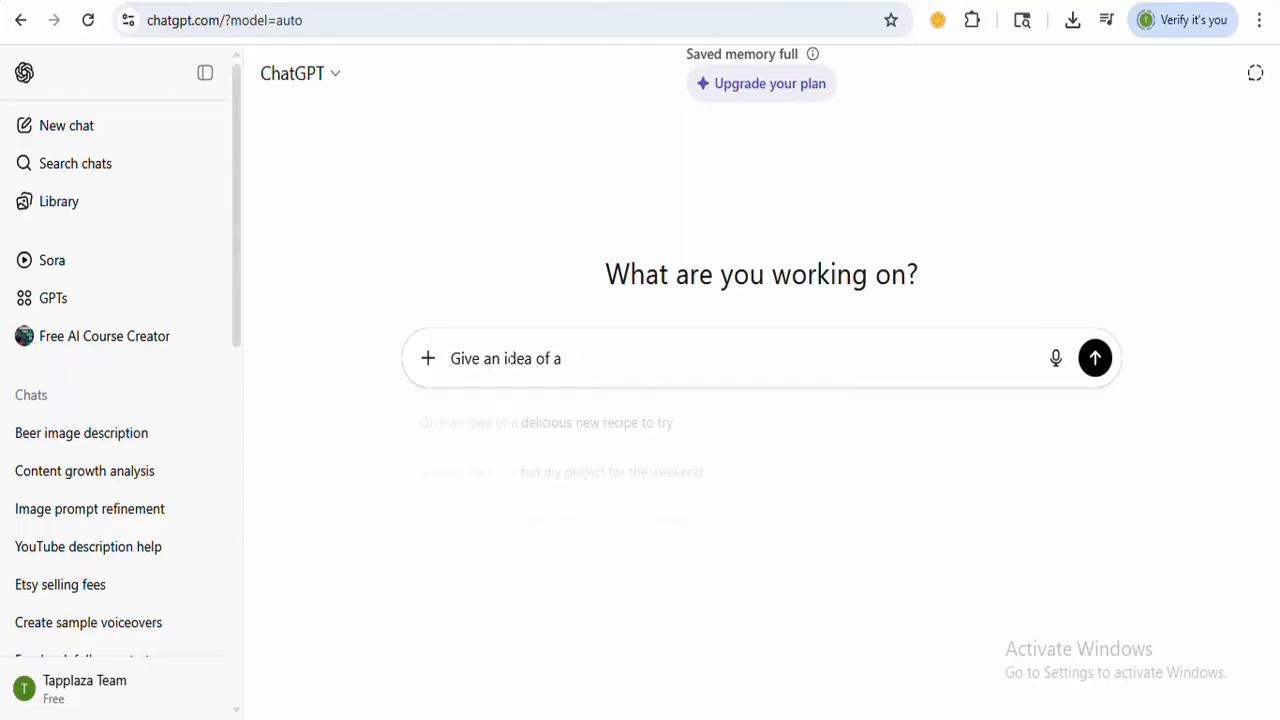
{"action": "type", "text": "af"}
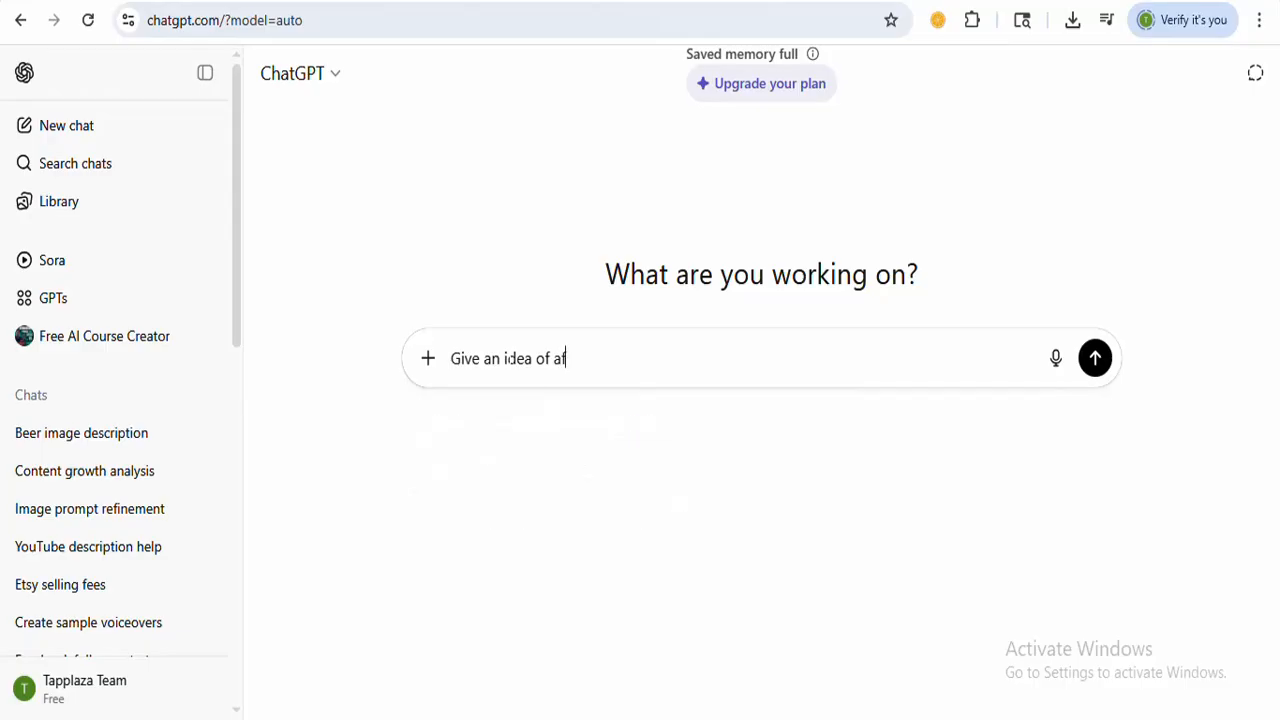
{"action": "type", "text": "robeat song i can use suno to create. Make it livley and inte"}
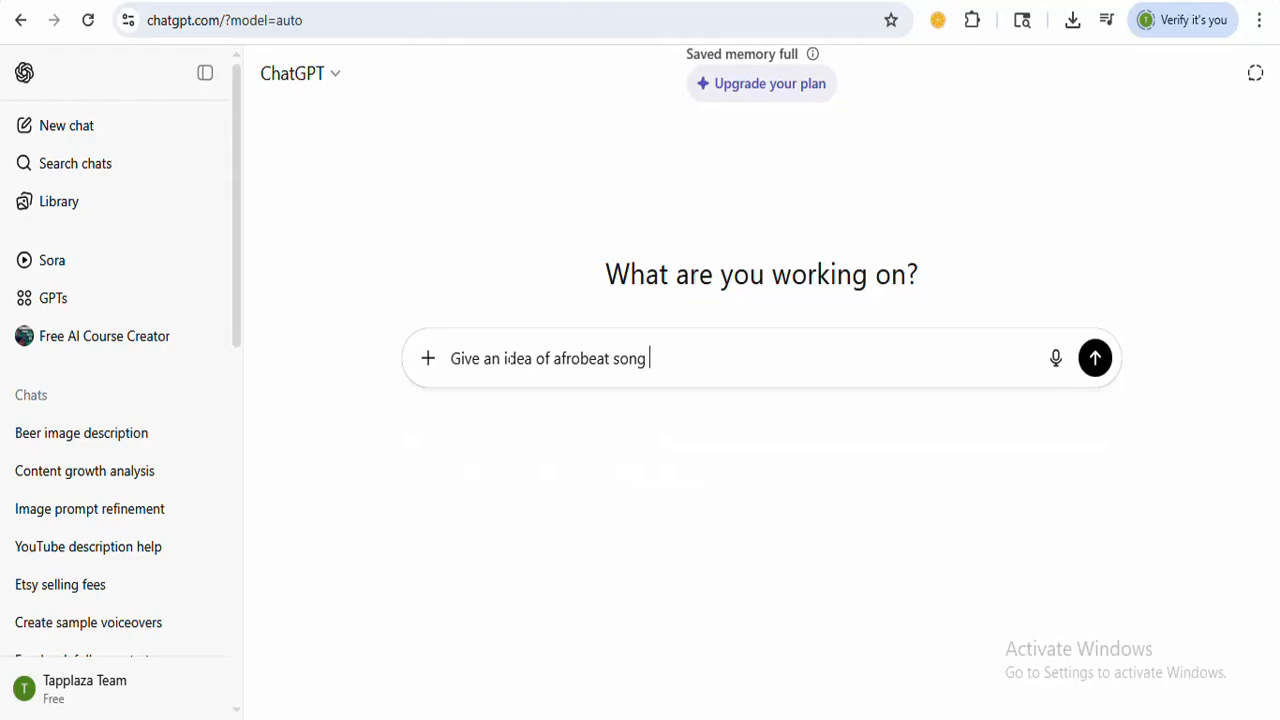
{"action": "type", "text": "rting"}
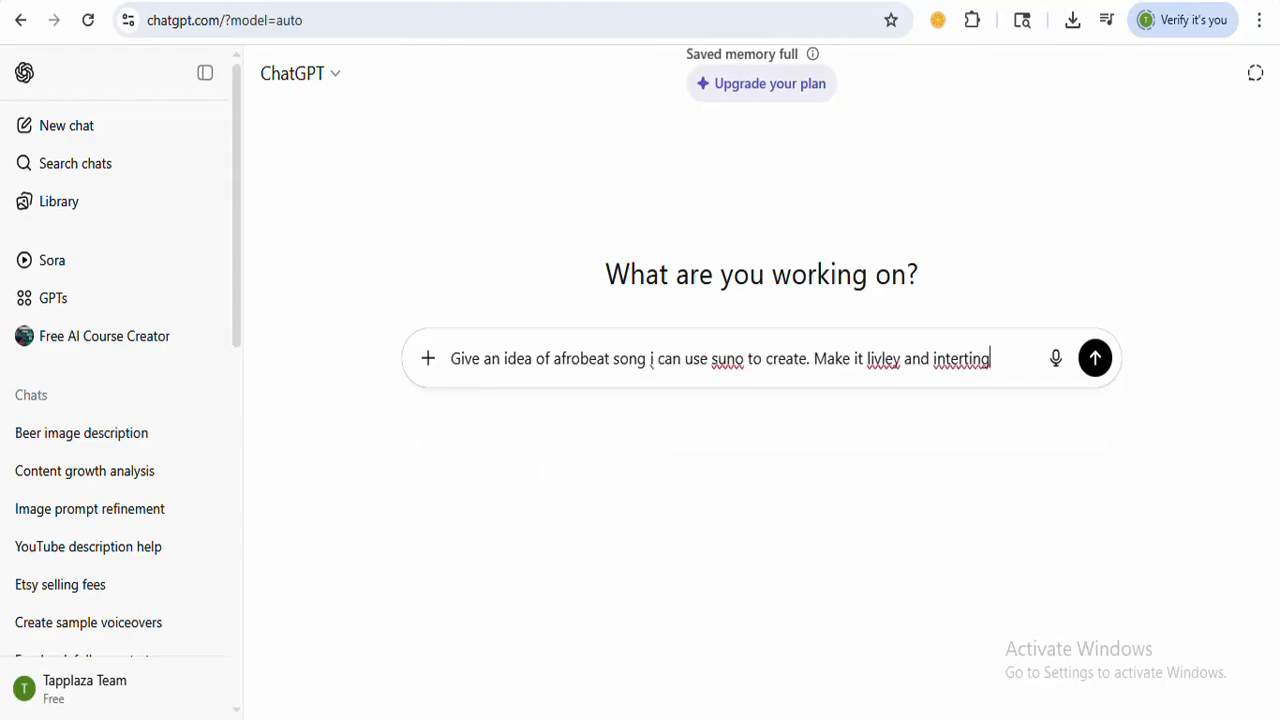
Correct the misspelled words in the prompt to "lively" and "interesting", and send it.
{"action": "left_click", "coordinate": [885, 358]}
{"action": "right_click", "coordinate": [886, 358]}
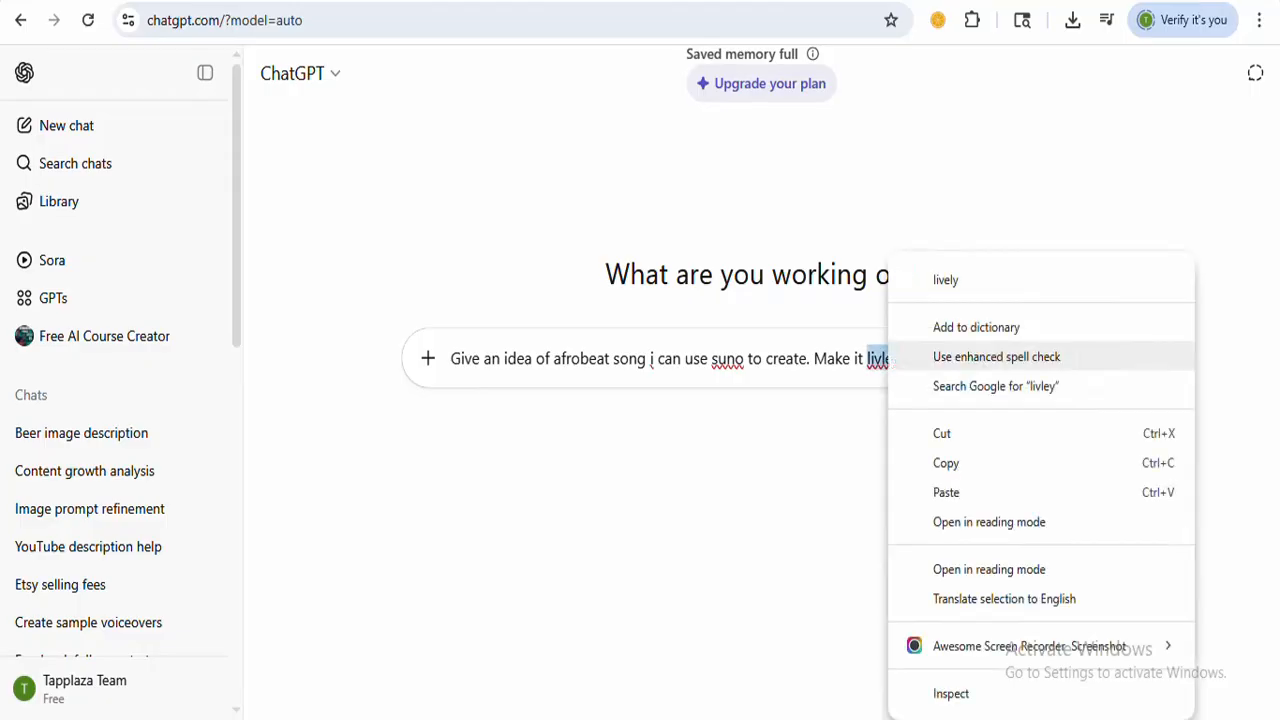
{"action": "left_click", "coordinate": [983, 282]}
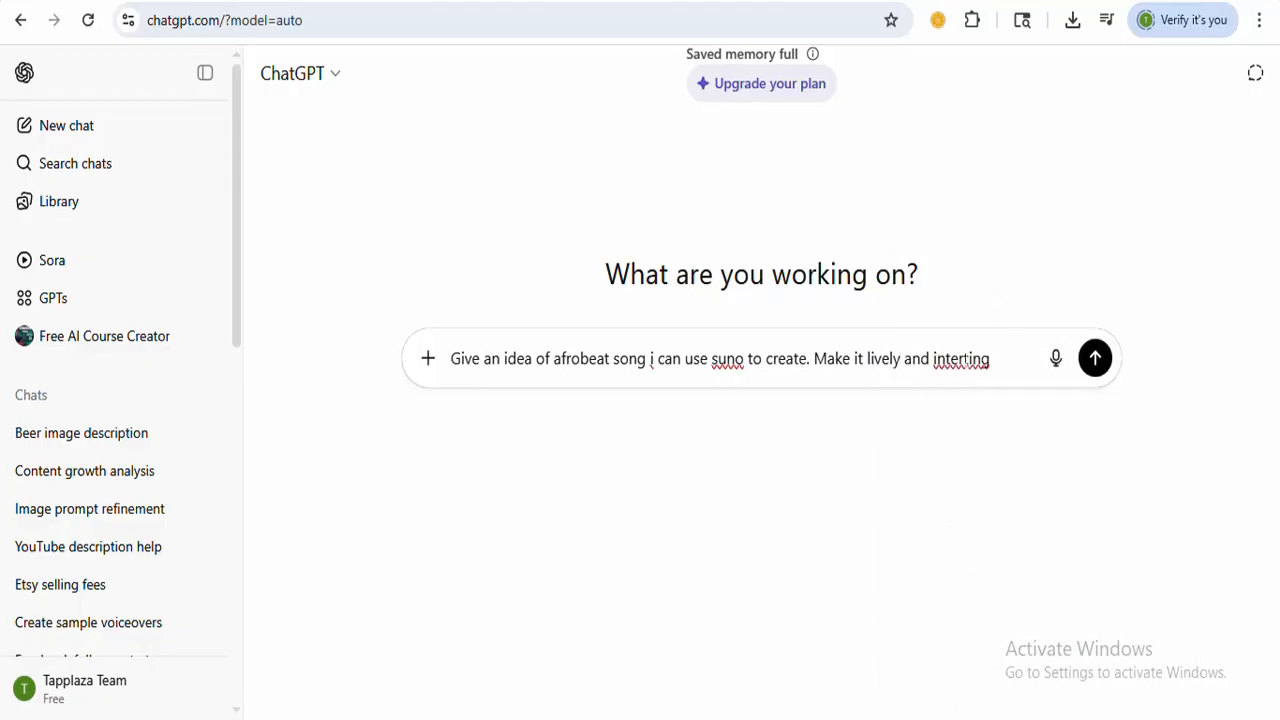
{"action": "left_click", "coordinate": [962, 358]}
{"action": "type", "text": "es"}
{"action": "left_click", "coordinate": [1095, 360]}
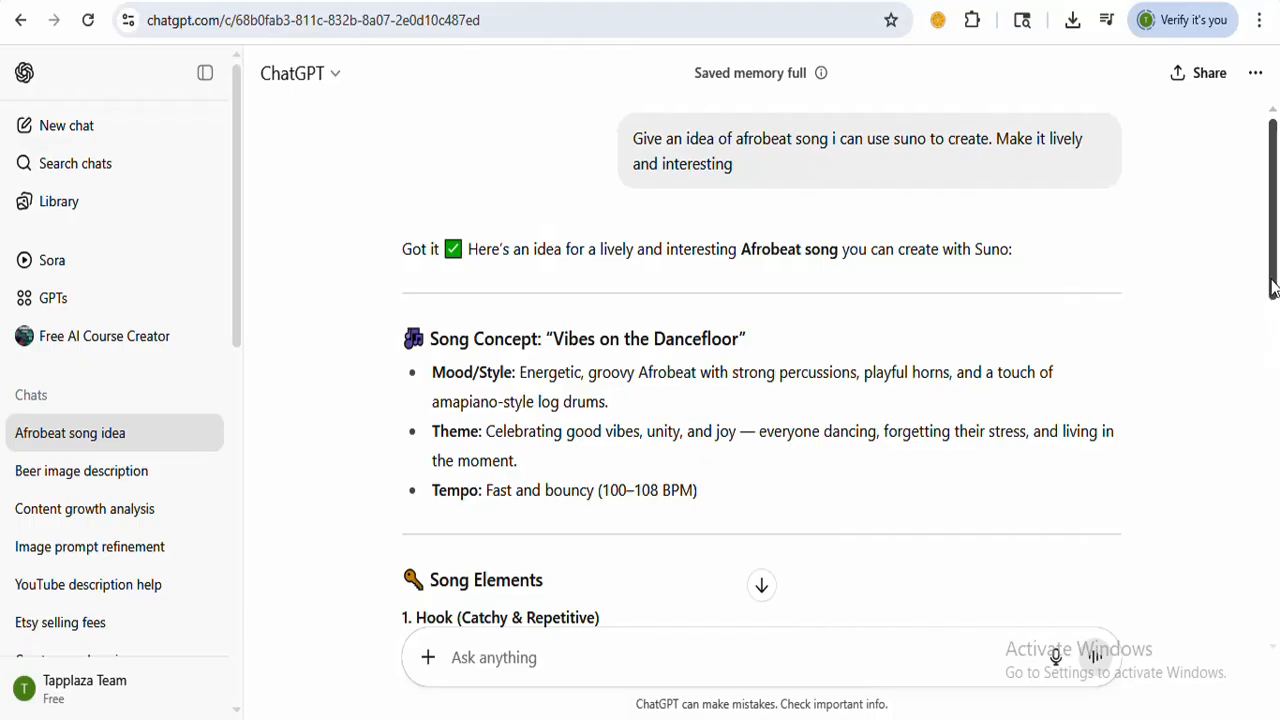
Review the response and copy its text from the "Vibes on the Dancefloor" song concept through the Backing Vocals line.
{"action": "left_click_drag", "start_coordinate": [1273, 283], "coordinate": [1275, 546]}
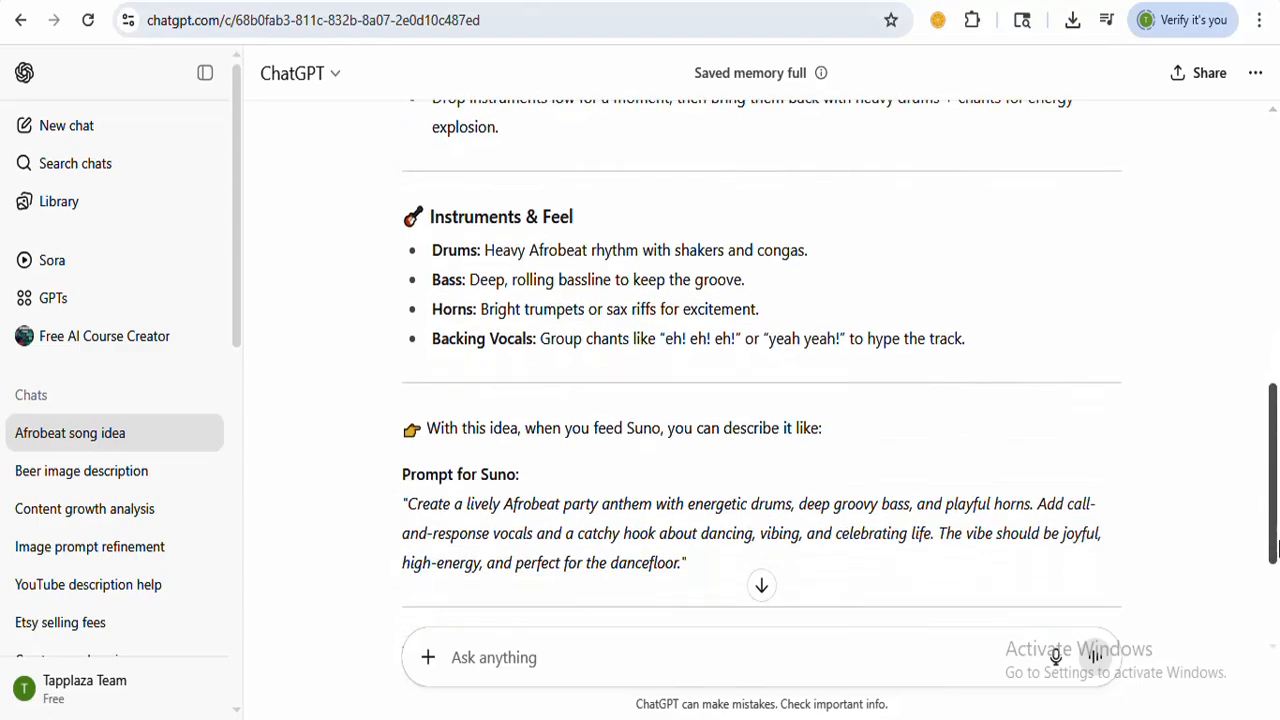
{"action": "left_click_drag", "start_coordinate": [1275, 546], "coordinate": [1273, 487]}
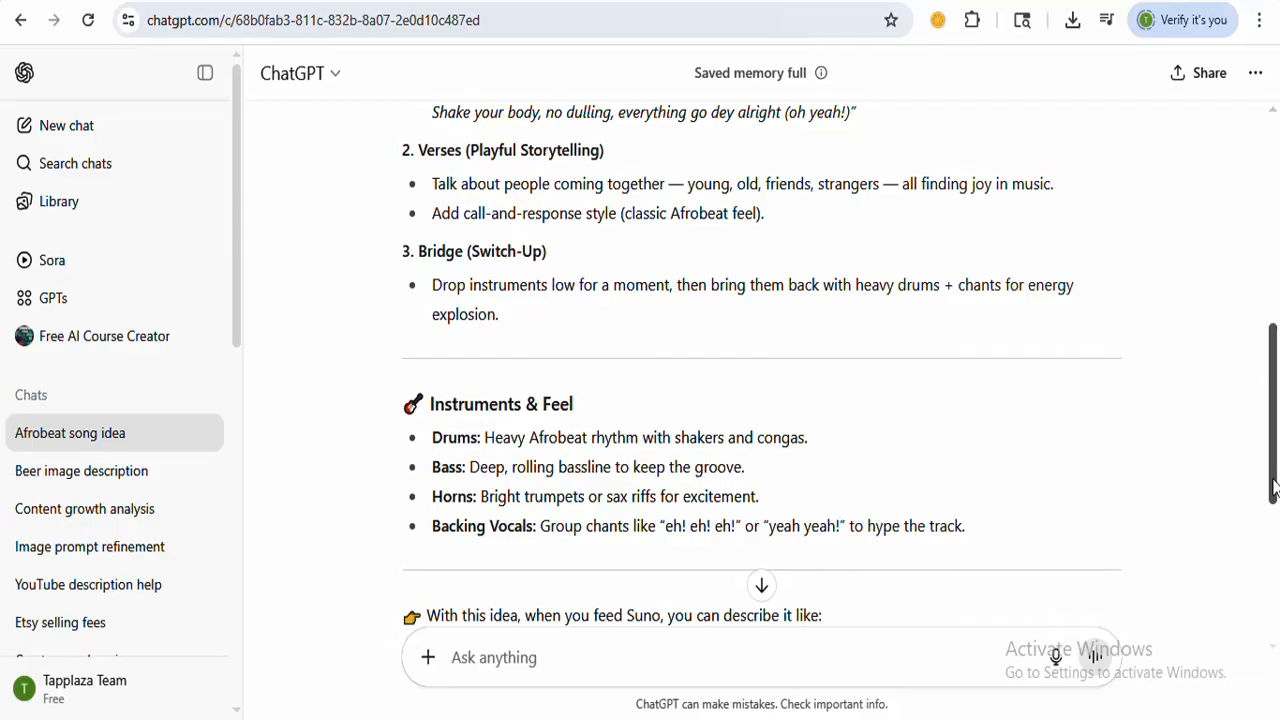
{"action": "left_click_drag", "start_coordinate": [1275, 487], "coordinate": [1273, 327]}
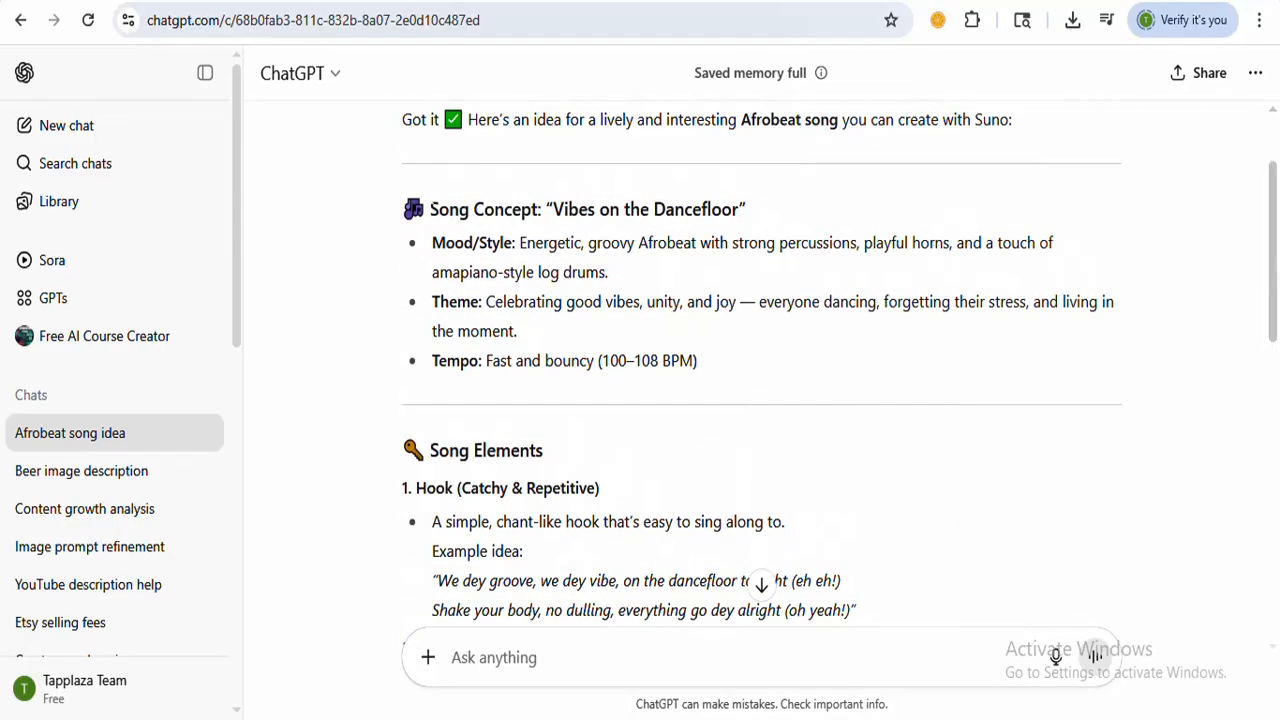
{"action": "left_click_drag", "start_coordinate": [430, 209], "coordinate": [676, 563]}
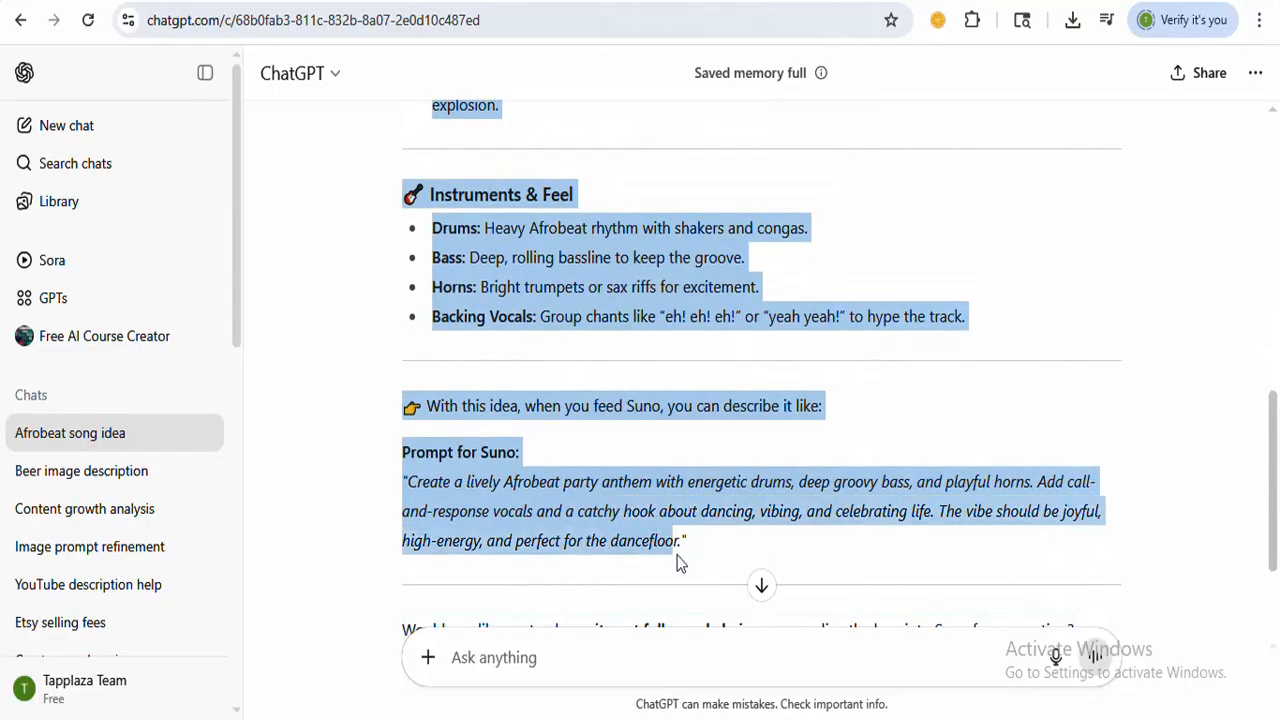
{"action": "left_click_drag", "start_coordinate": [817, 548], "coordinate": [971, 323]}
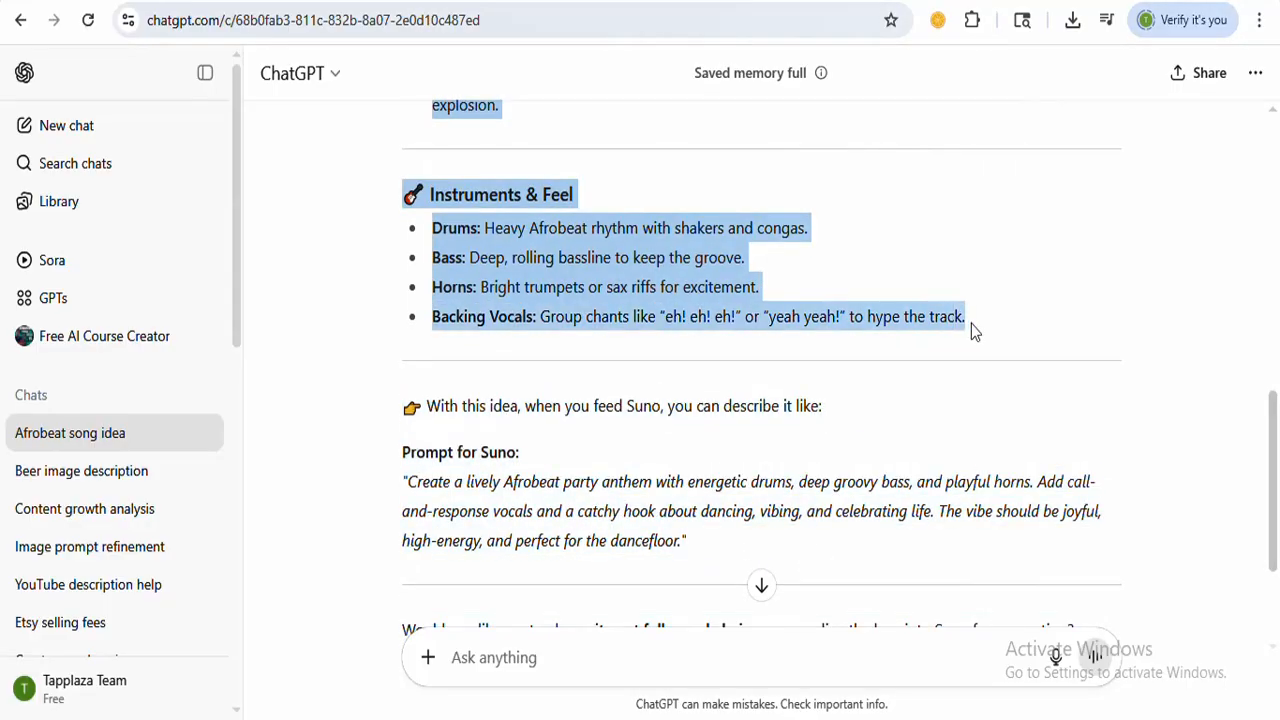
{"action": "right_click", "coordinate": [592, 259]}
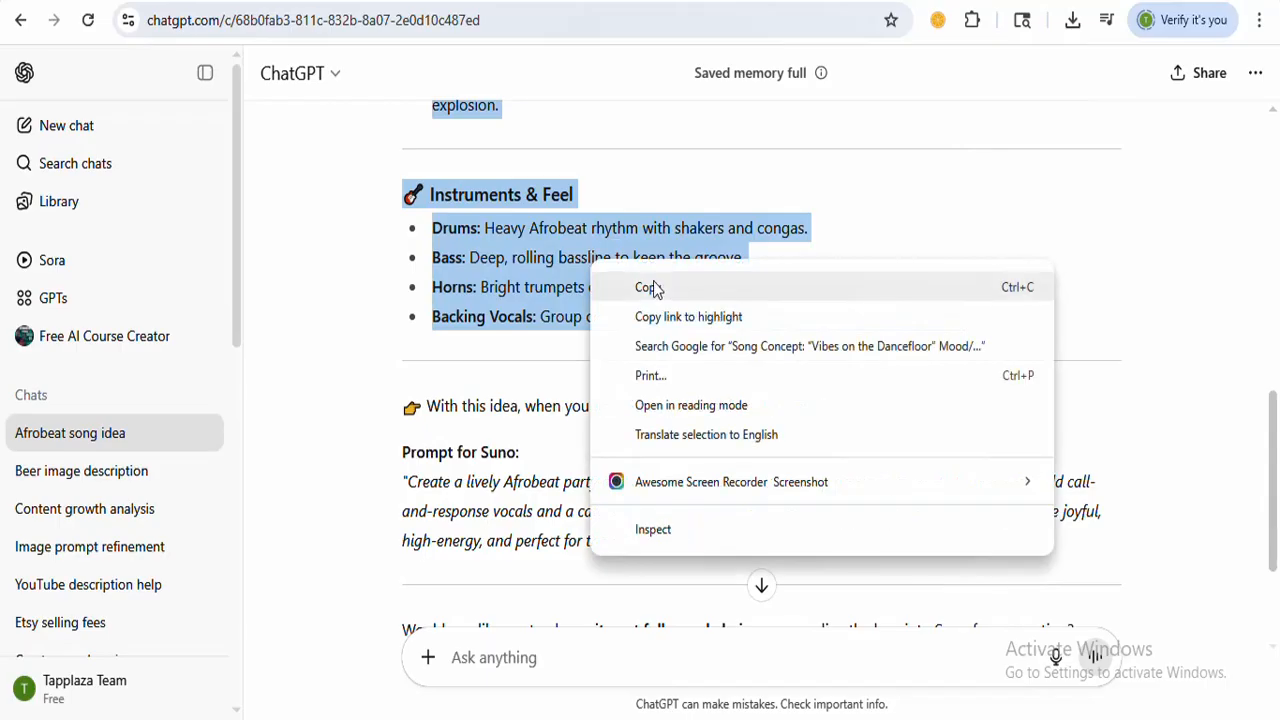
{"action": "left_click", "coordinate": [657, 290]}
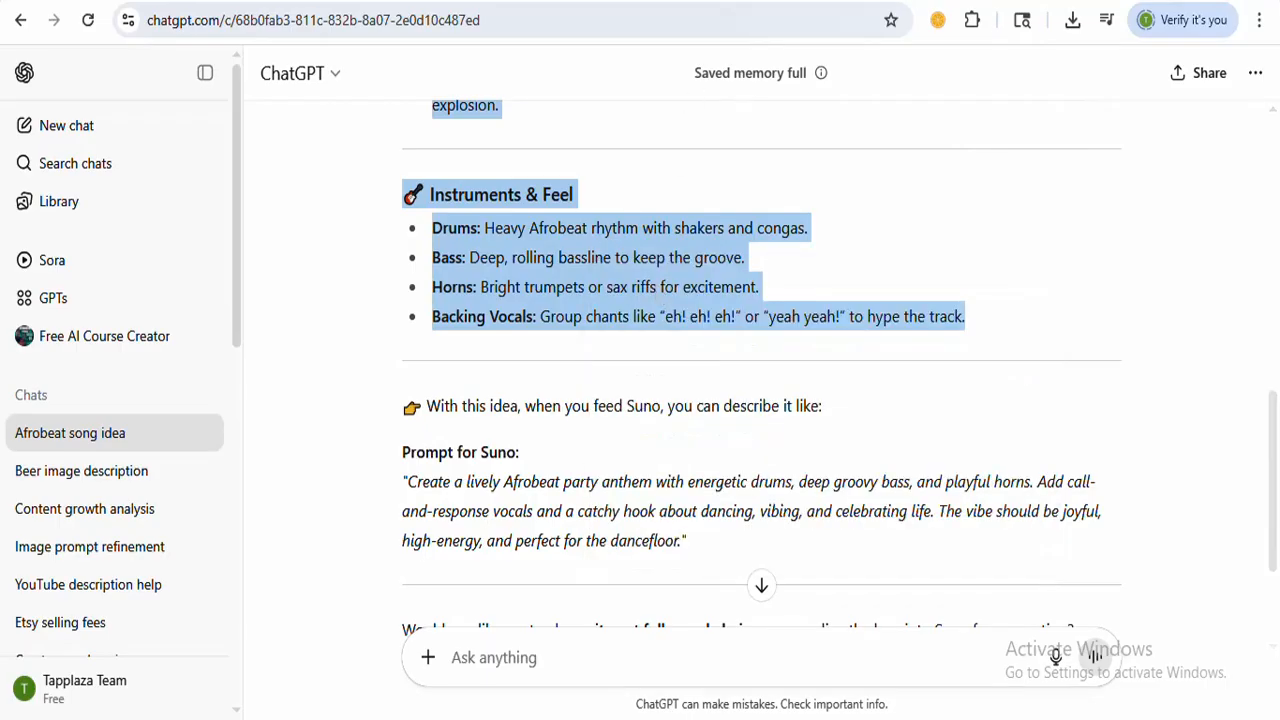
Switch to Suno, start a new song in Custom mode, and paste the copied song idea as the lyrics.
{"action": "key", "text": "ctrl+Tab"}
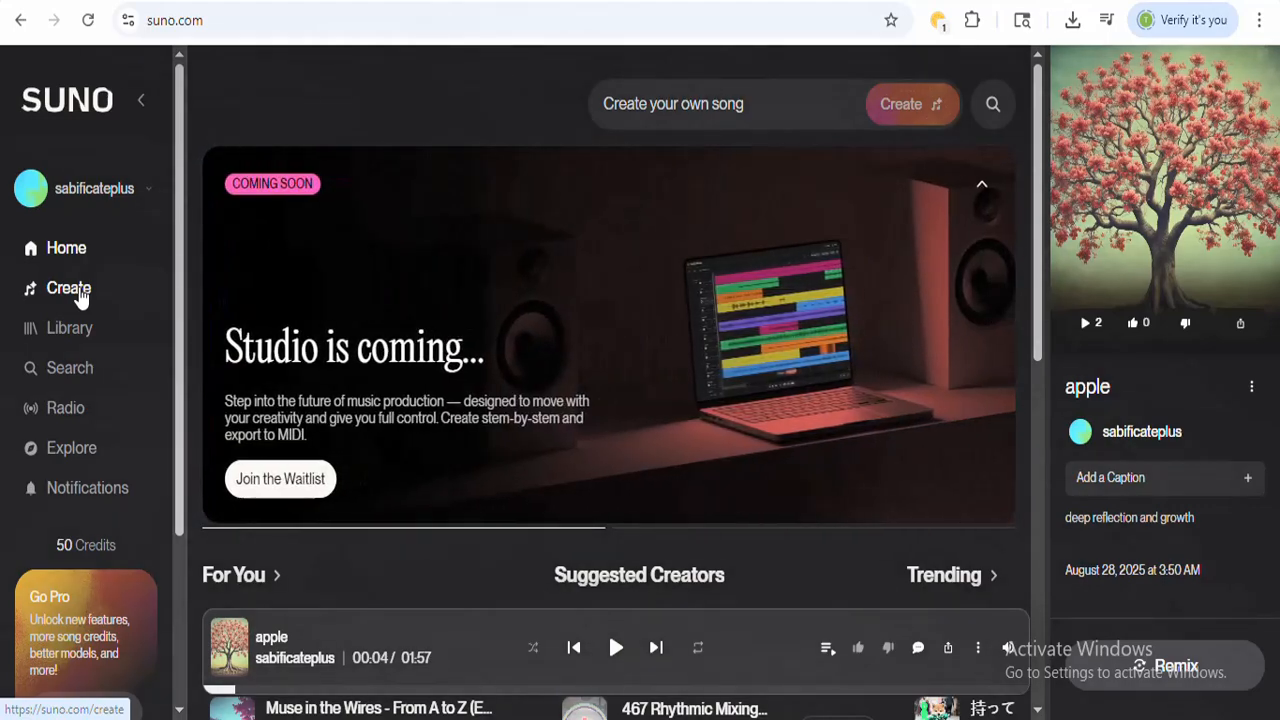
{"action": "left_click", "coordinate": [78, 292]}
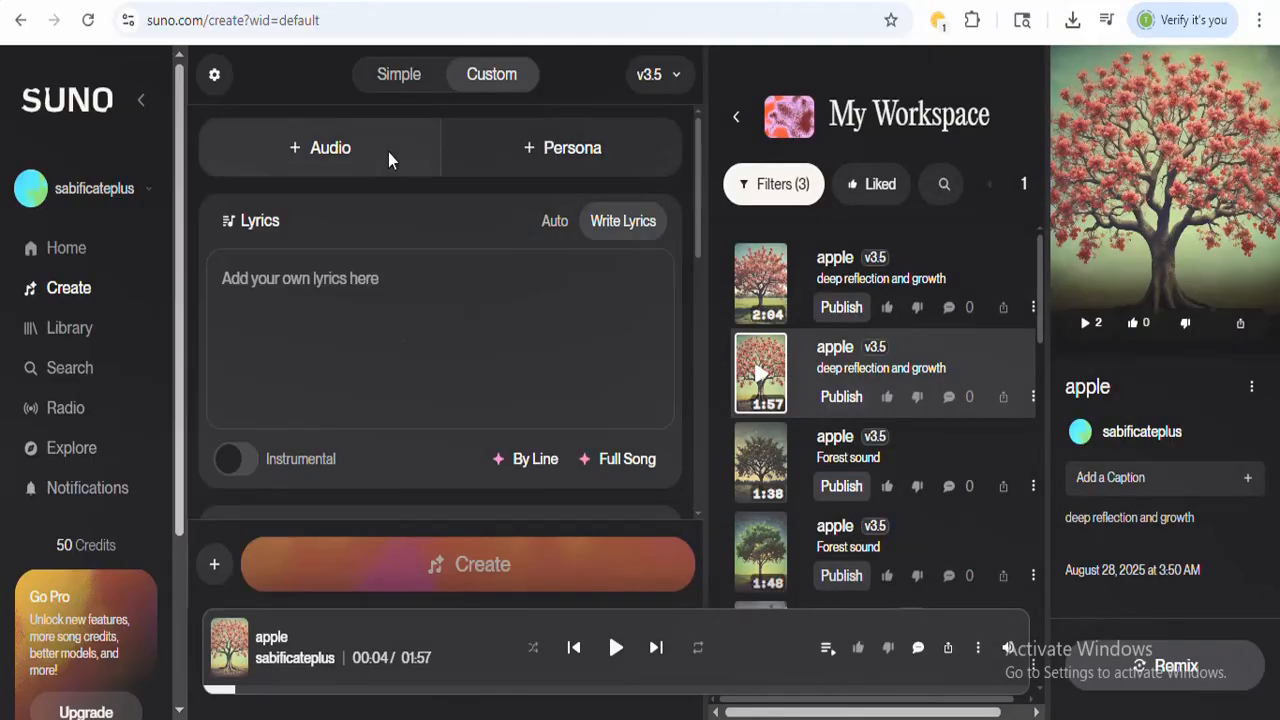
{"action": "left_click", "coordinate": [393, 78]}
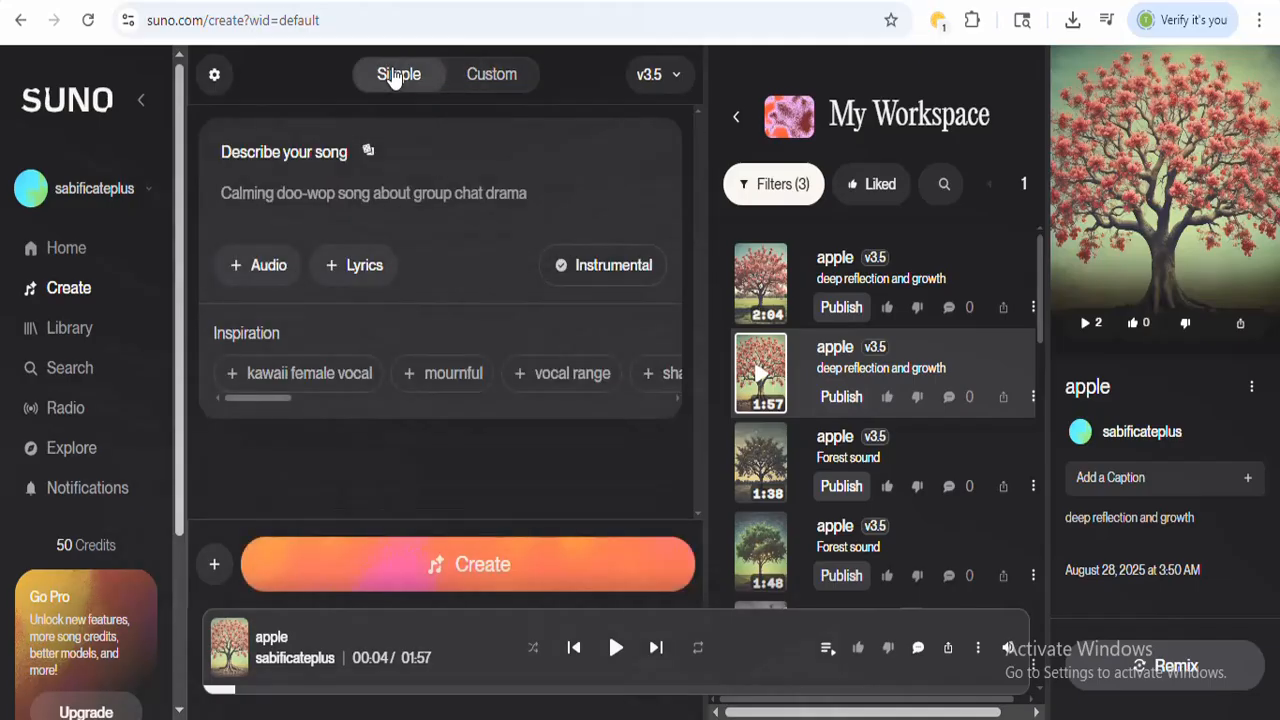
{"action": "left_click", "coordinate": [510, 84]}
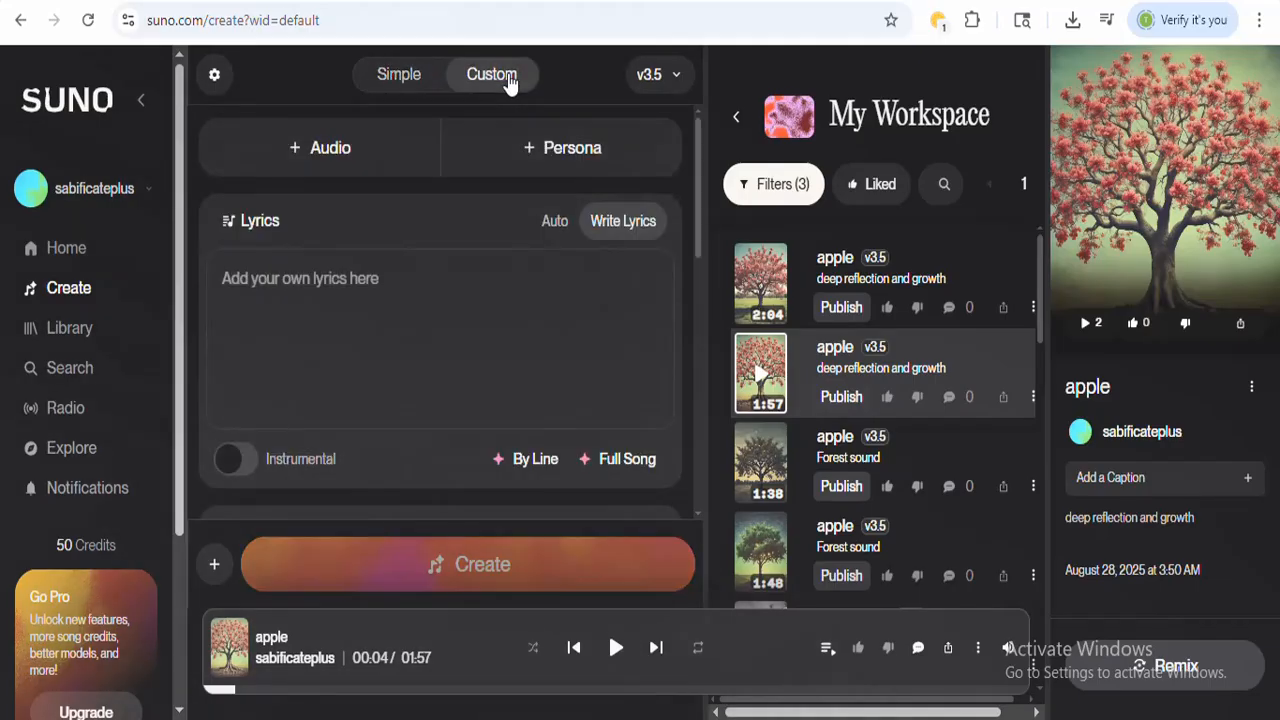
{"action": "left_click", "coordinate": [257, 290]}
{"action": "key", "text": "ctrl+v"}
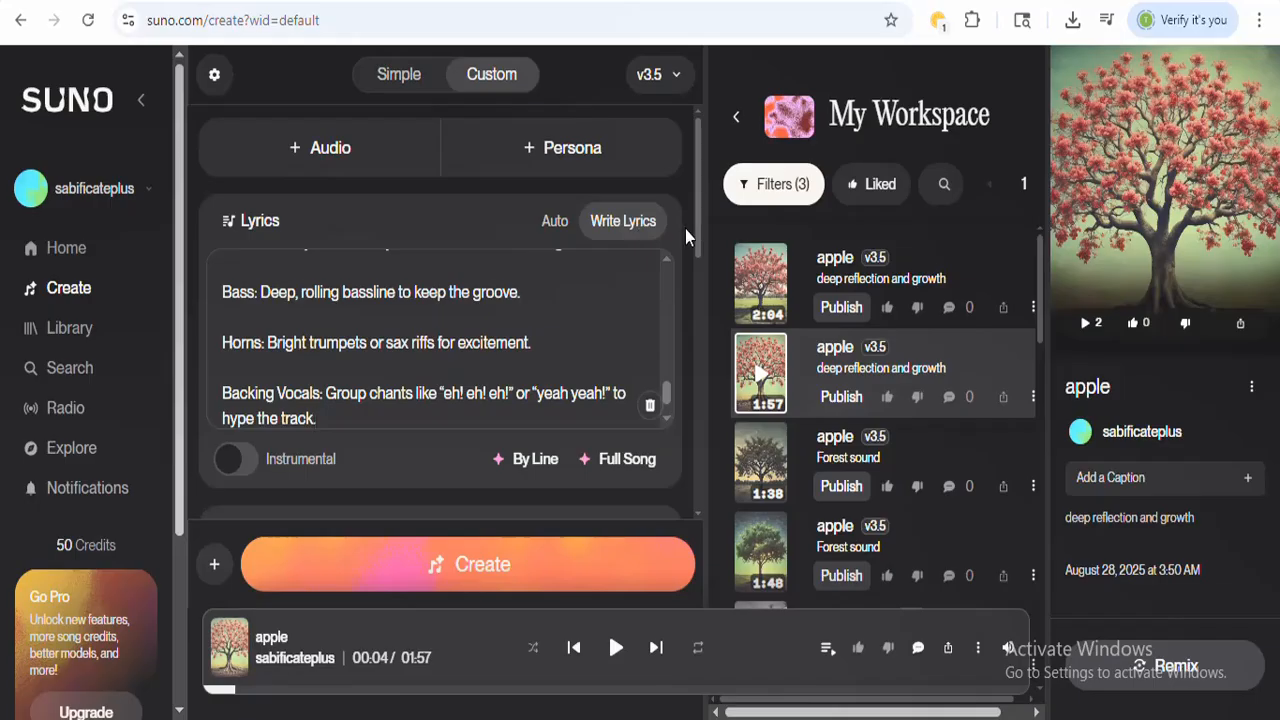
Set the song's style to Afrobeat.
{"action": "scroll", "coordinate": [697, 233], "scroll_direction": "down", "scroll_amount": 2}
{"action": "scroll", "coordinate": [697, 276], "scroll_direction": "down", "scroll_amount": 4}
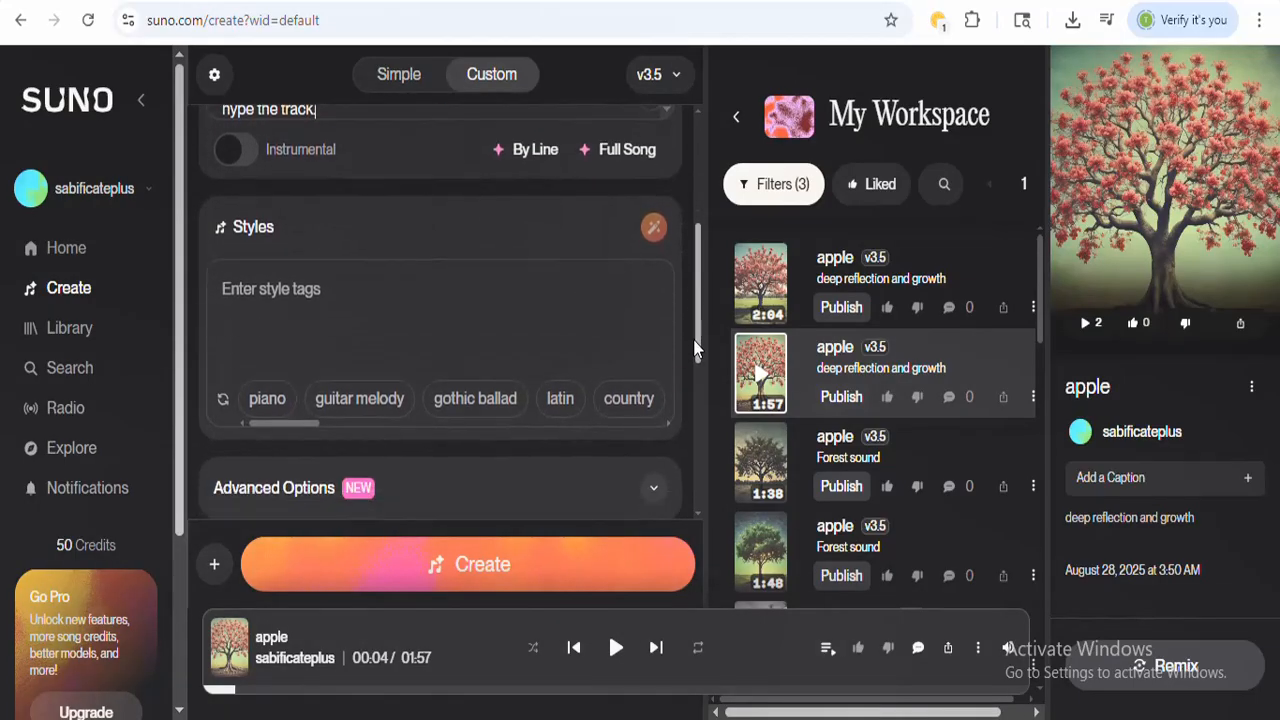
{"action": "left_click", "coordinate": [262, 293]}
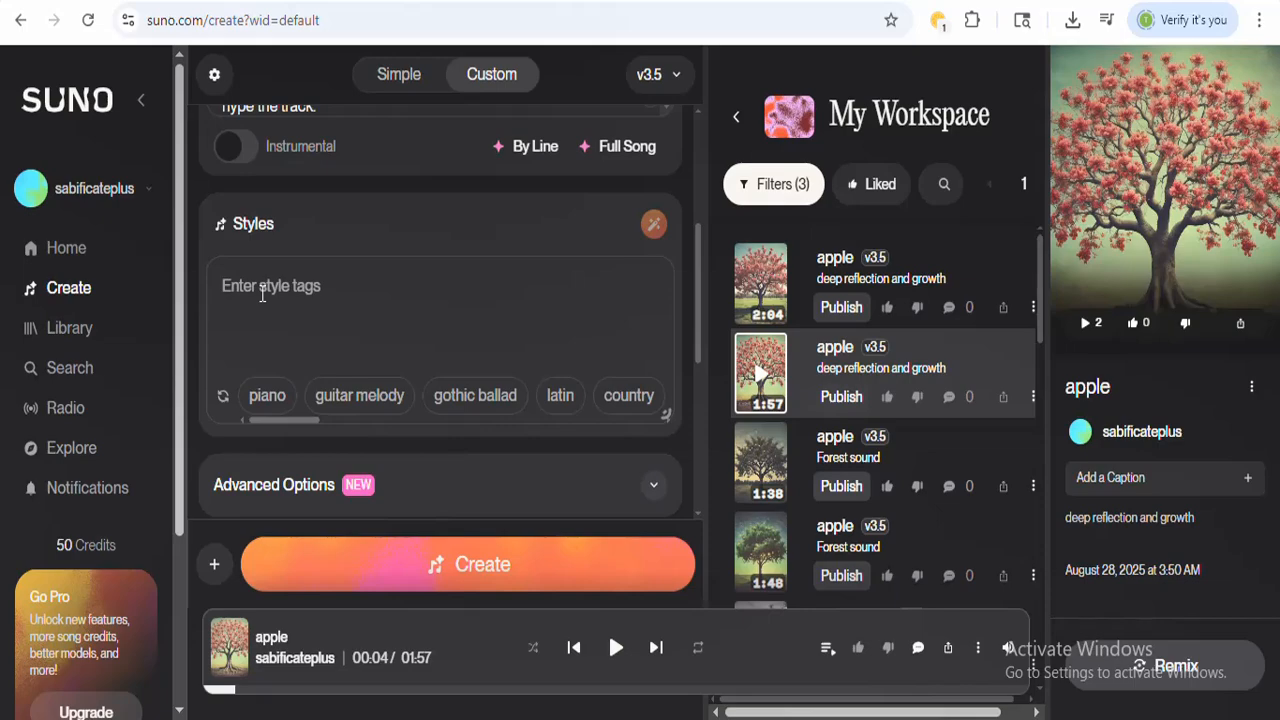
{"action": "type", "text": "Afrobeat"}
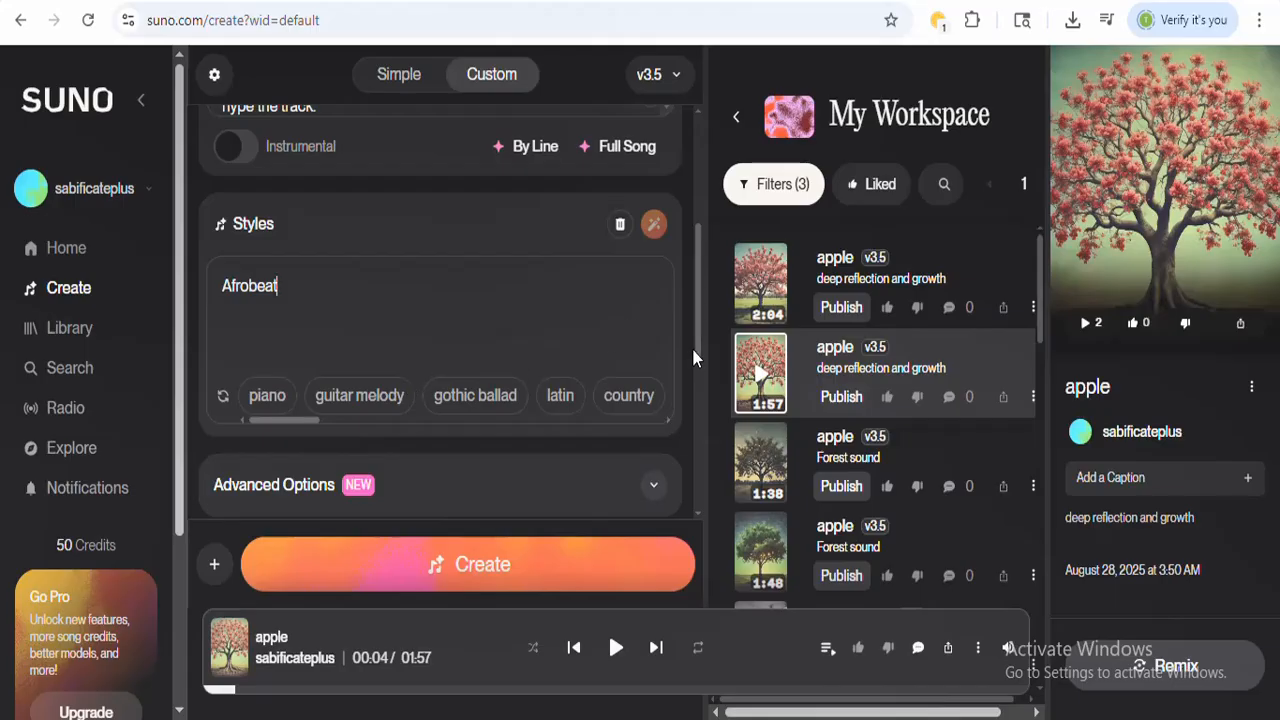
{"action": "left_click_drag", "start_coordinate": [695, 348], "coordinate": [694, 356]}
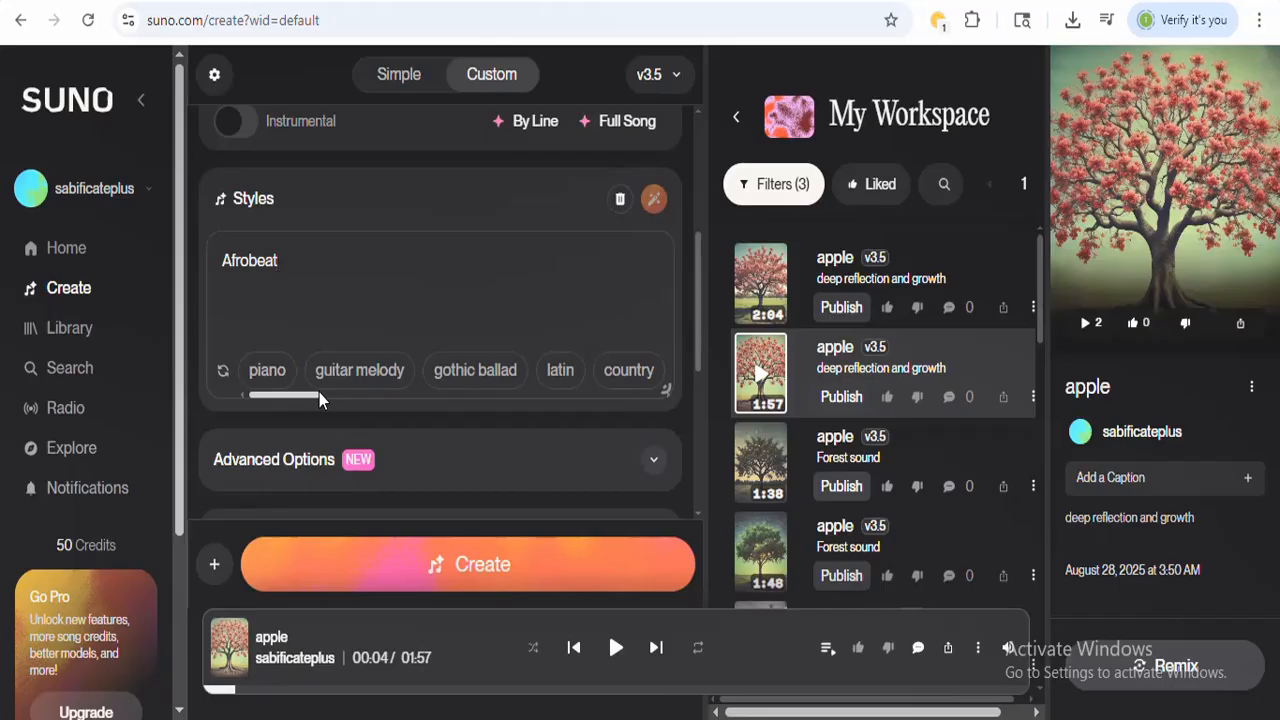
{"action": "left_click_drag", "start_coordinate": [300, 392], "coordinate": [241, 395]}
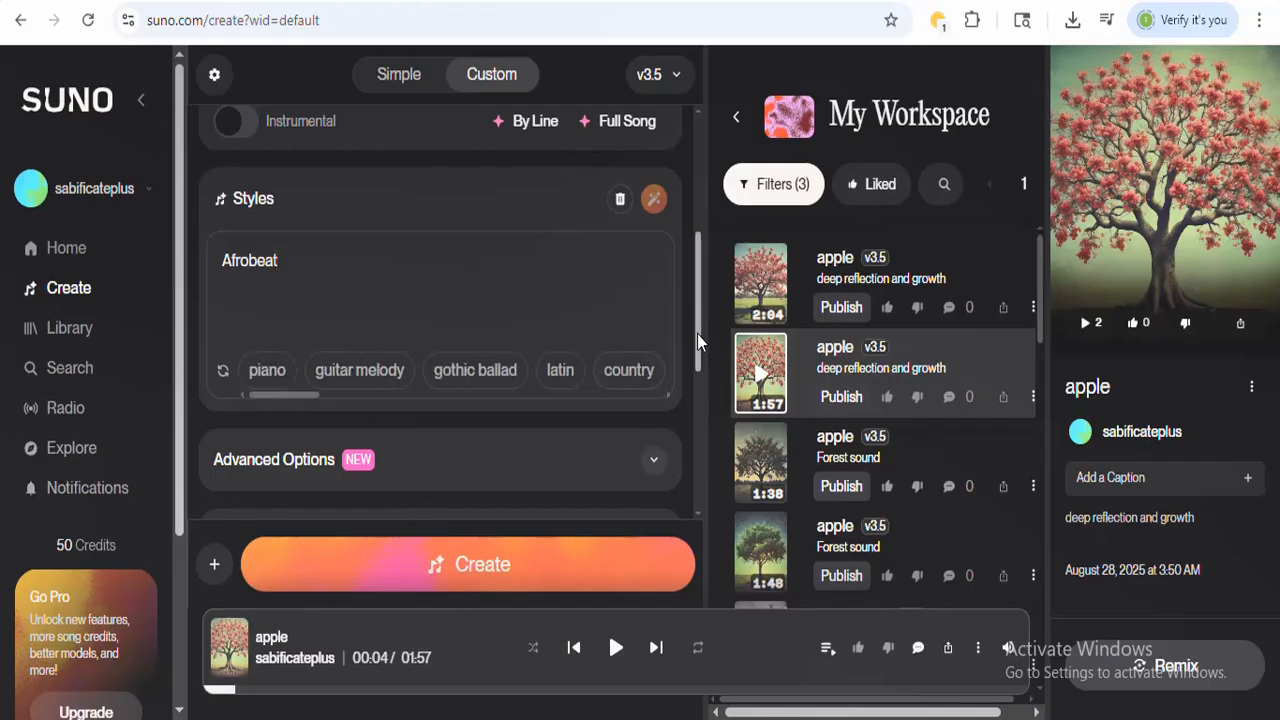
Title the song "Afrosong" and generate it.
{"action": "left_click_drag", "start_coordinate": [697, 331], "coordinate": [693, 412]}
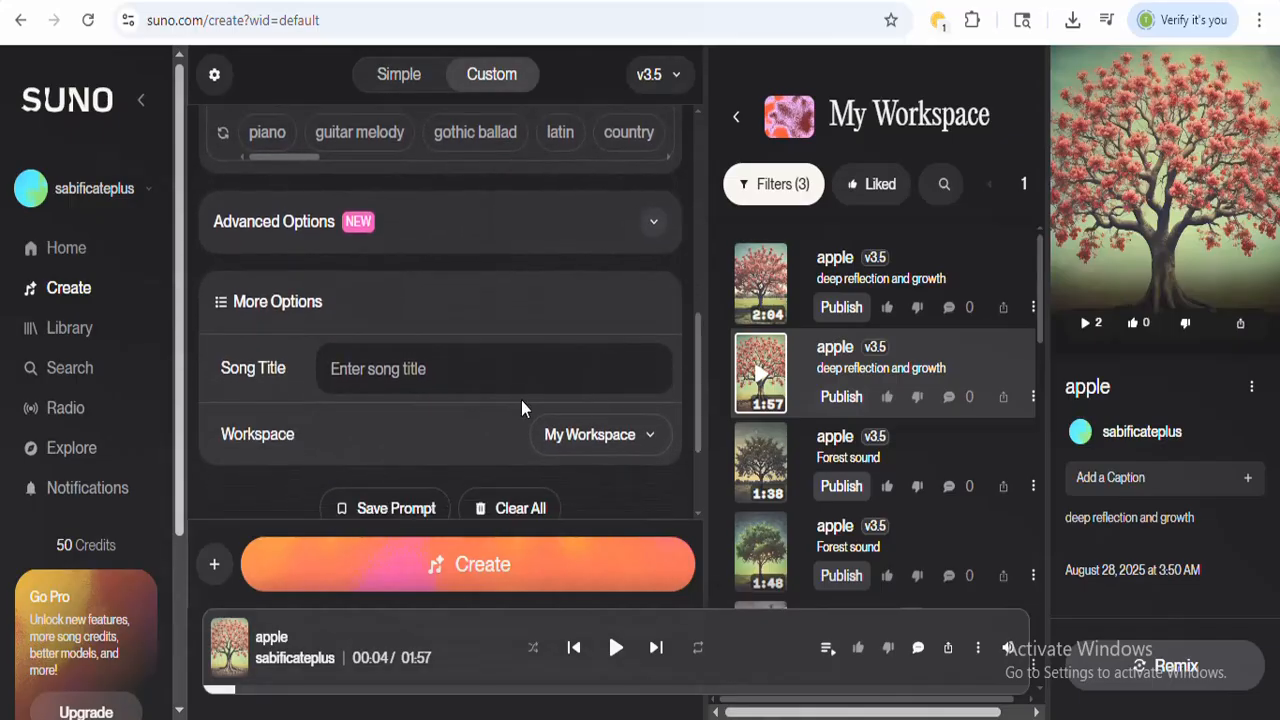
{"action": "left_click", "coordinate": [413, 380]}
{"action": "type", "text": "Afro"}
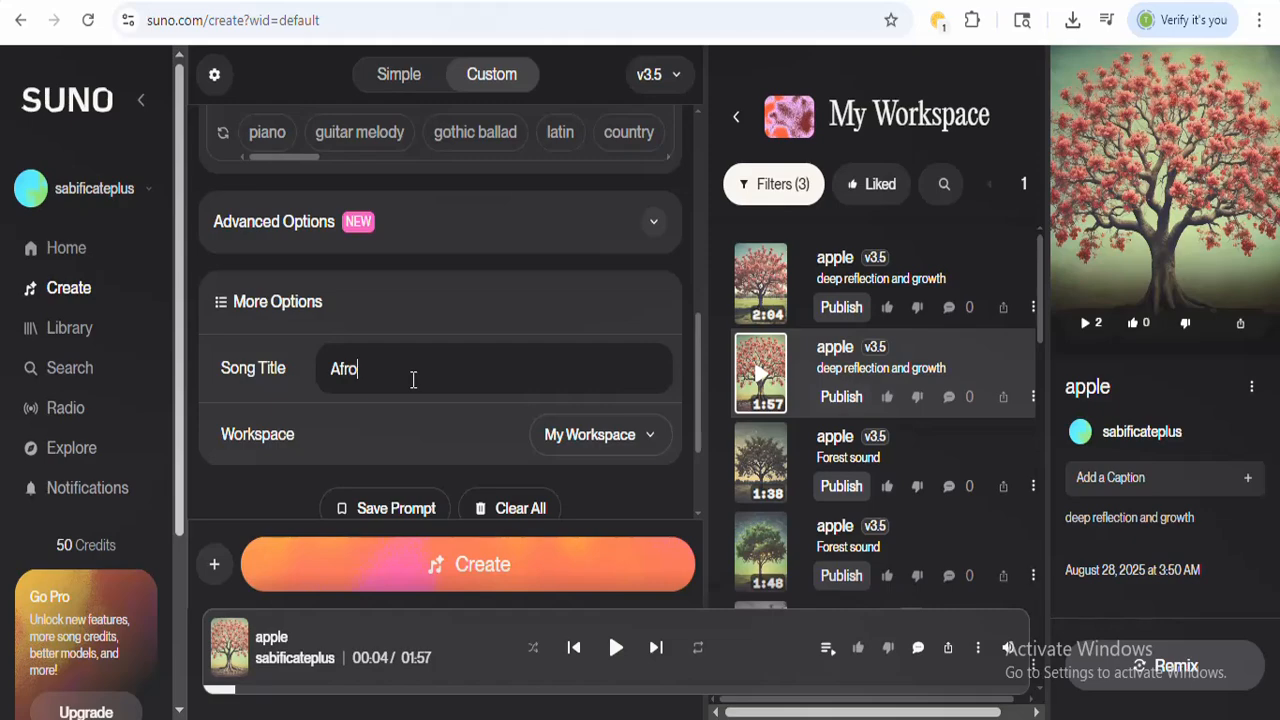
{"action": "type", "text": "song"}
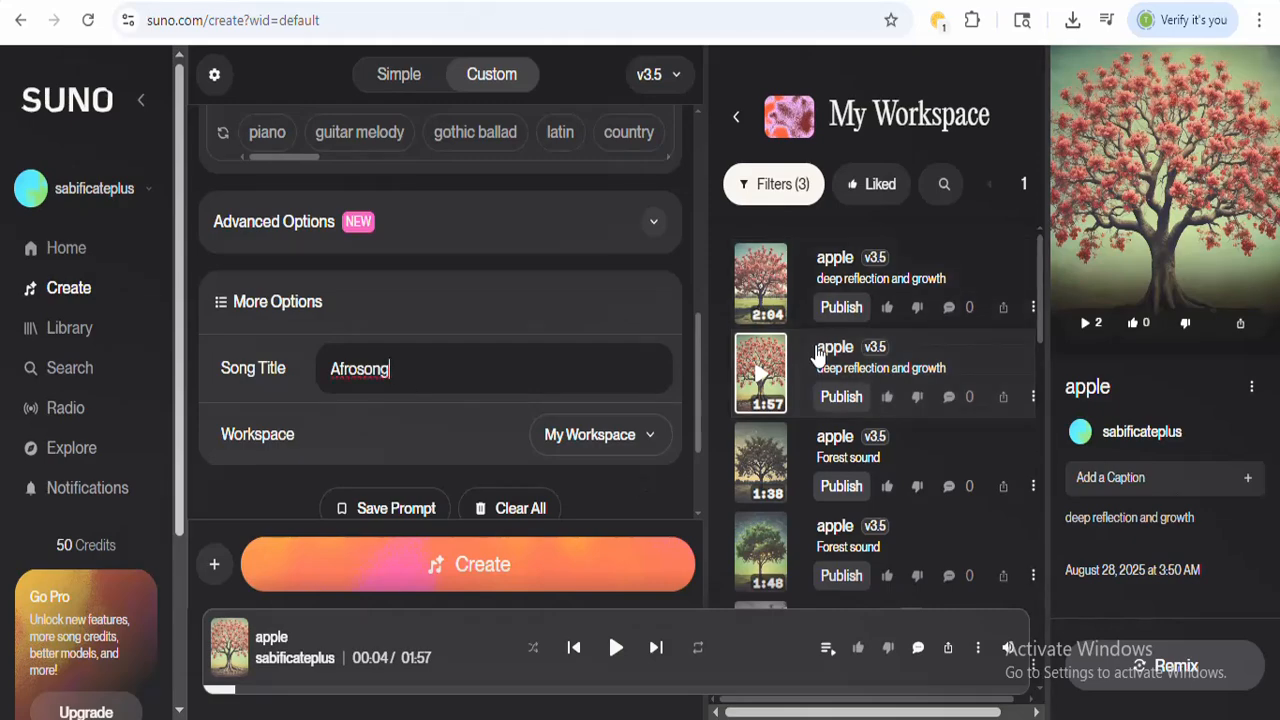
{"action": "left_click_drag", "start_coordinate": [700, 358], "coordinate": [705, 423]}
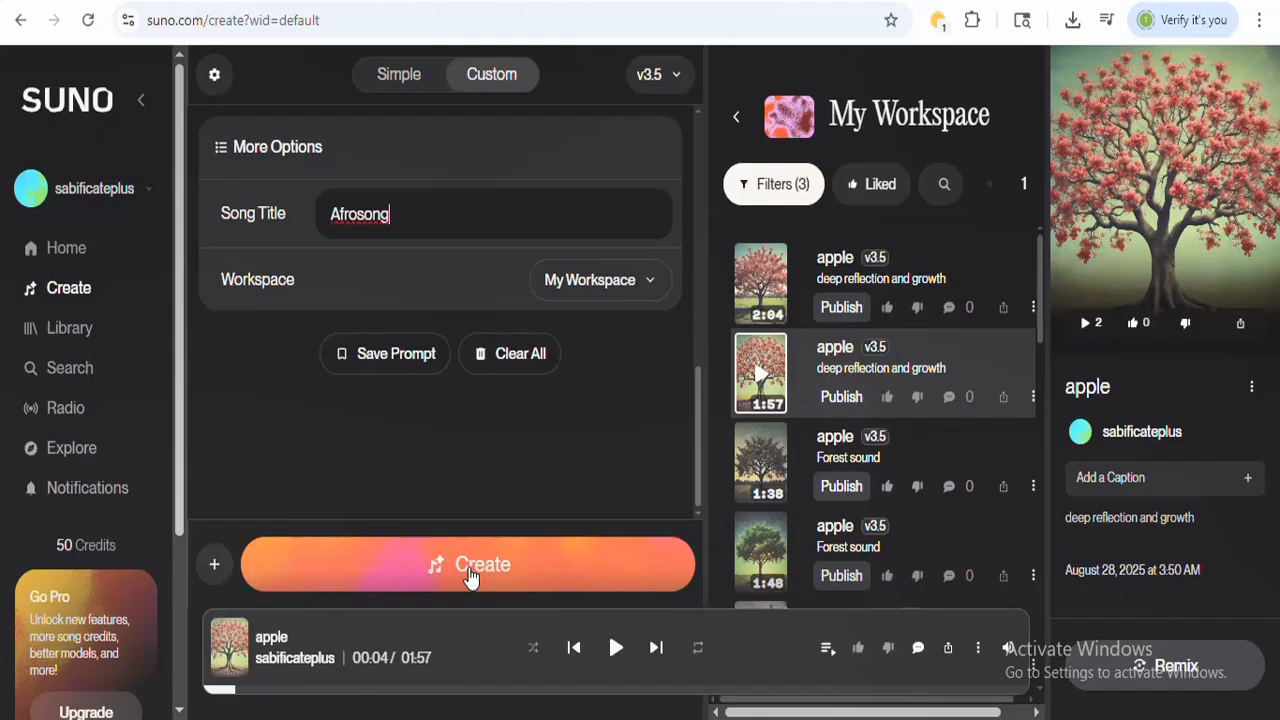
{"action": "left_click", "coordinate": [470, 576]}
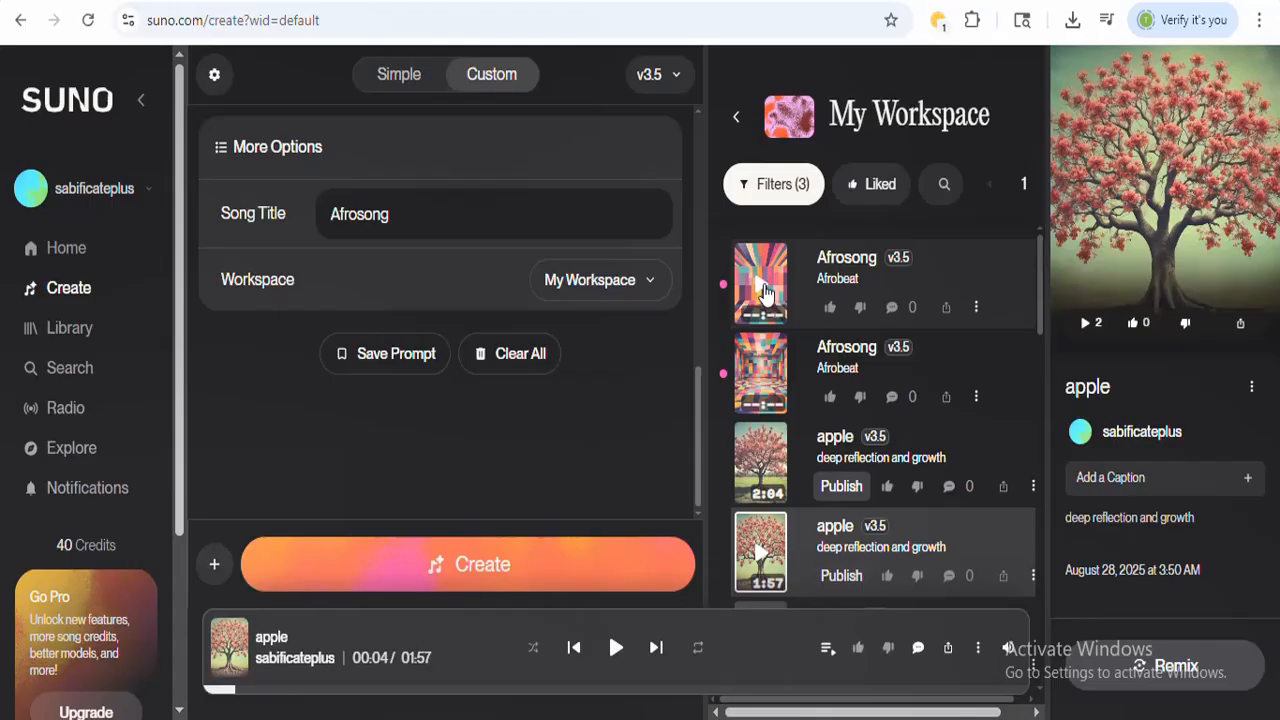
Listen to both generated Afrosong versions in the workspace, and pause playback near the end of the second one.
{"action": "left_click", "coordinate": [765, 291]}
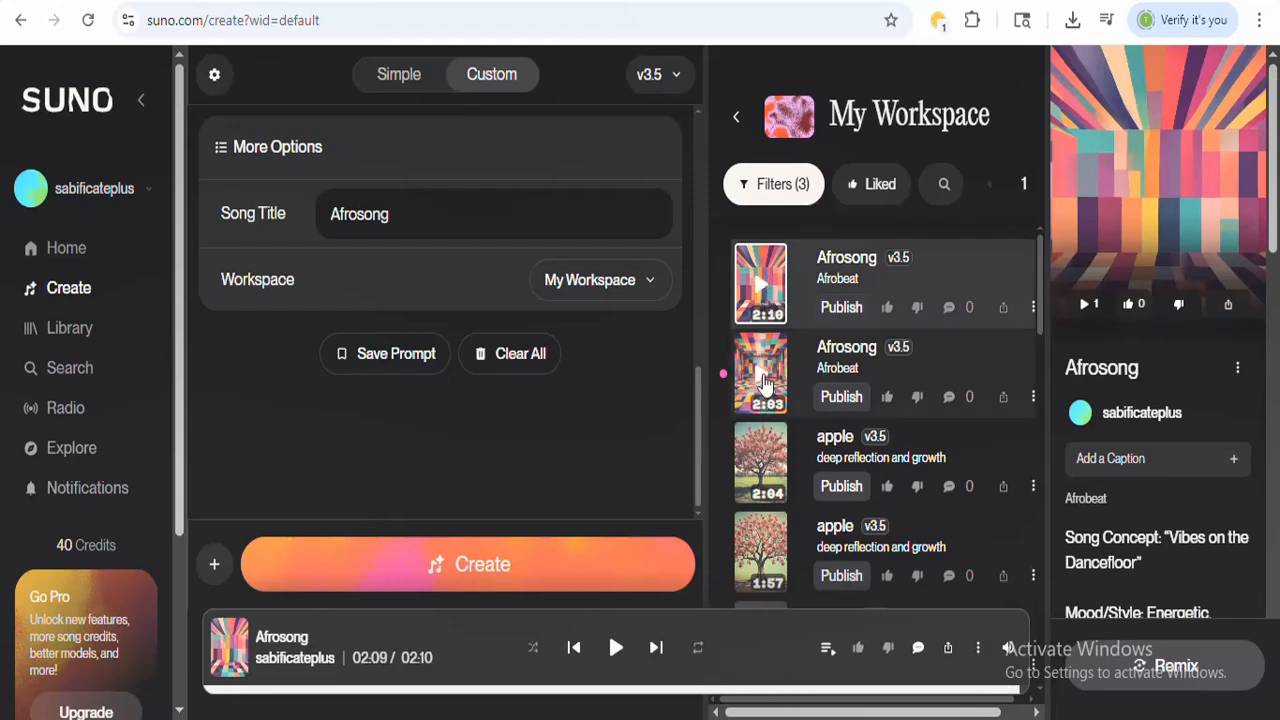
{"action": "left_click", "coordinate": [764, 384]}
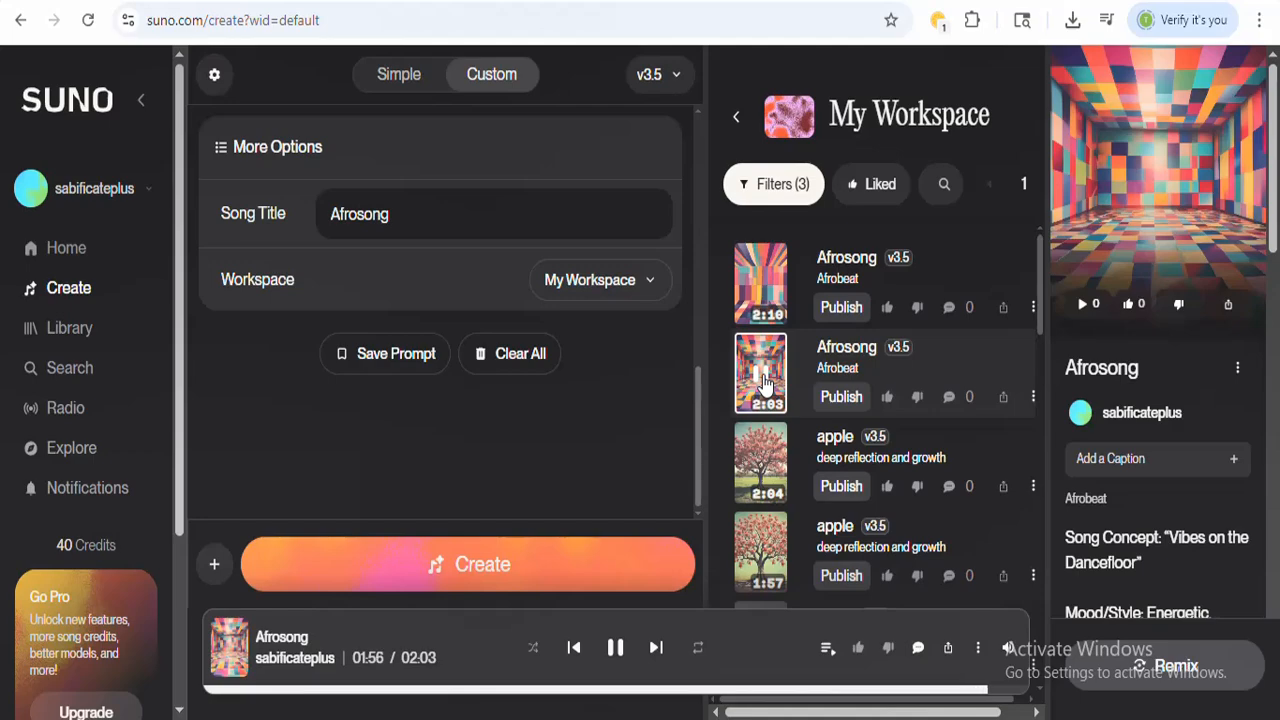
{"action": "left_click", "coordinate": [617, 650]}
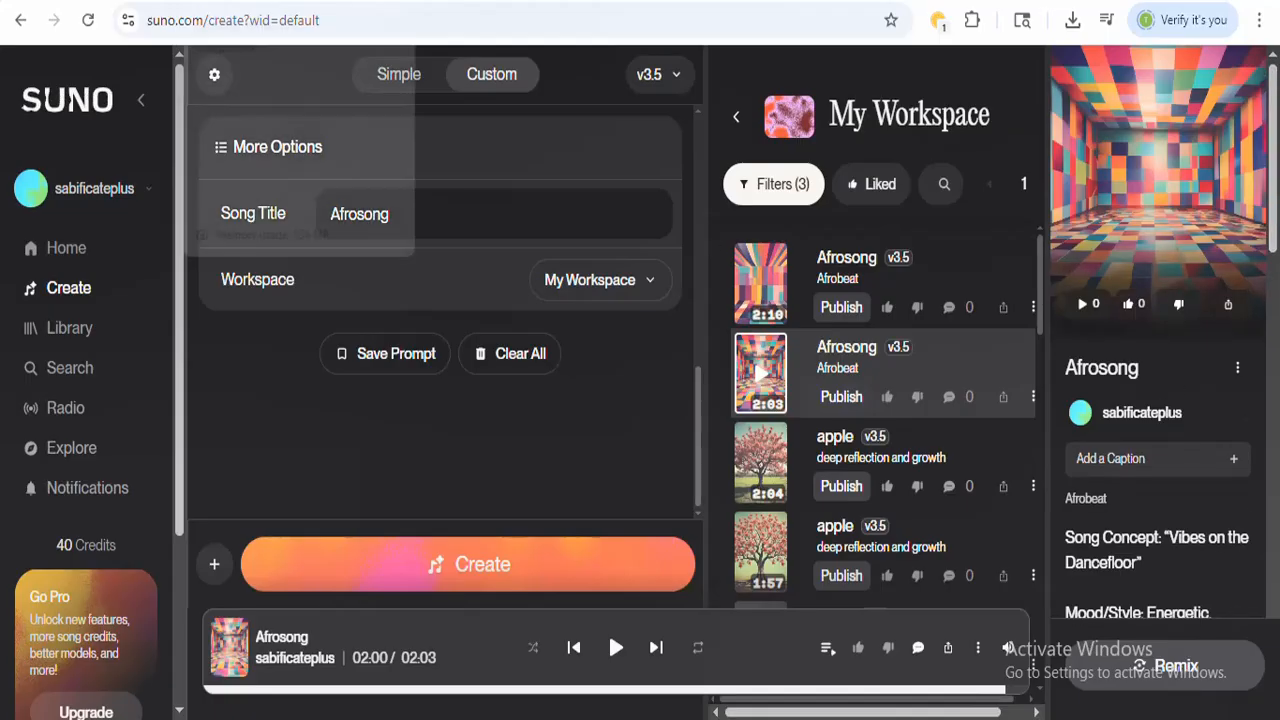
Switch to ChatGPT and start a new message at the end of the Afrobeat song idea chat.
{"action": "left_click", "coordinate": [290, 0]}
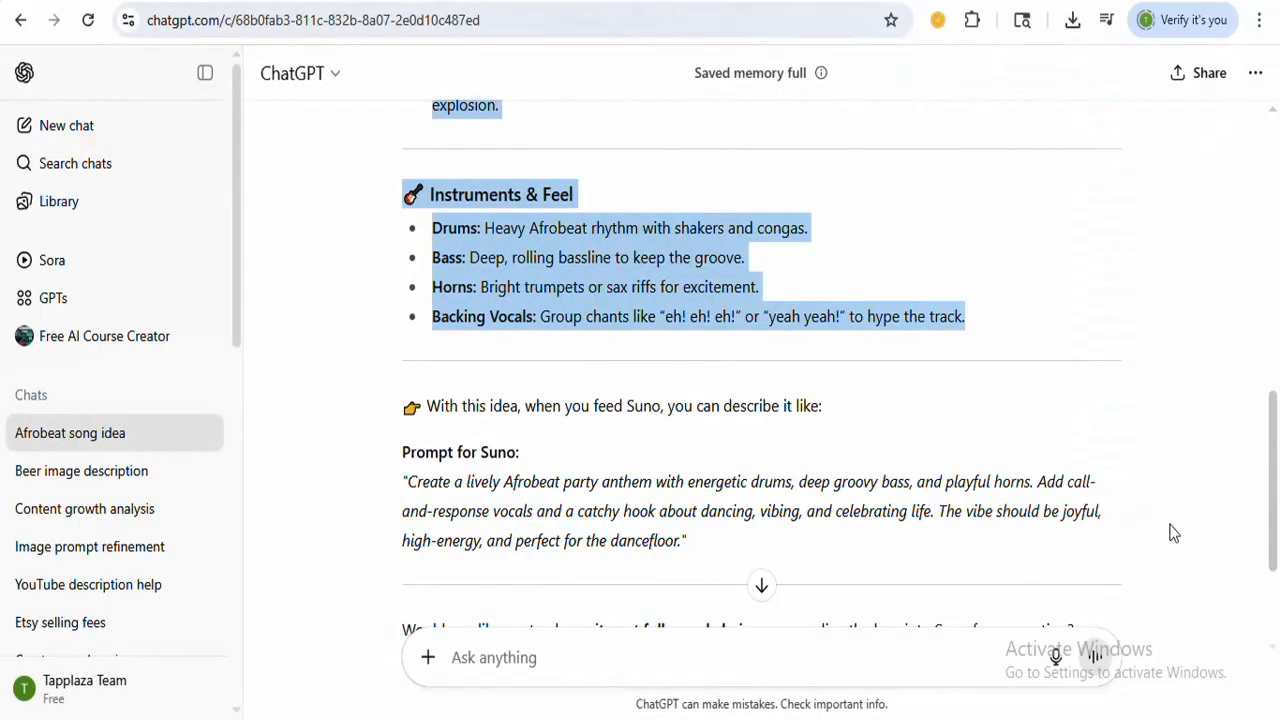
{"action": "scroll", "coordinate": [1276, 535], "scroll_direction": "down", "scroll_amount": 1}
{"action": "scroll", "coordinate": [1276, 535], "scroll_direction": "down", "scroll_amount": 1}
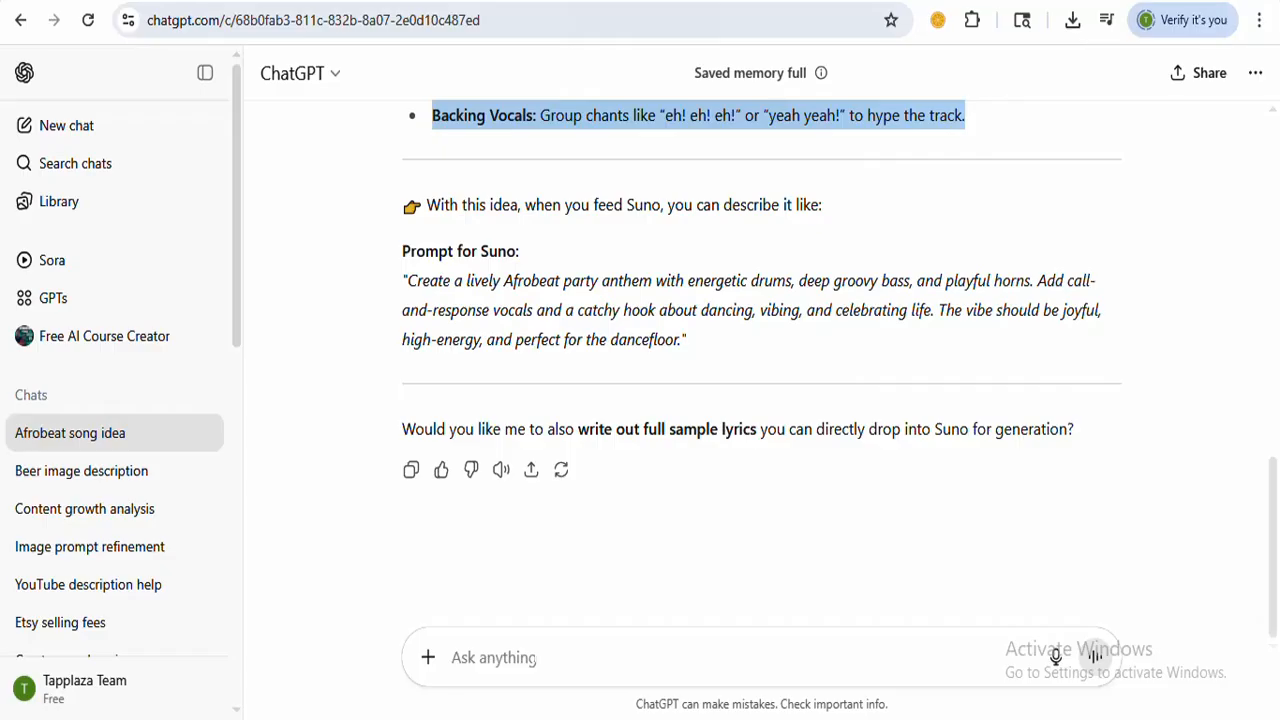
{"action": "left_click", "coordinate": [533, 660]}
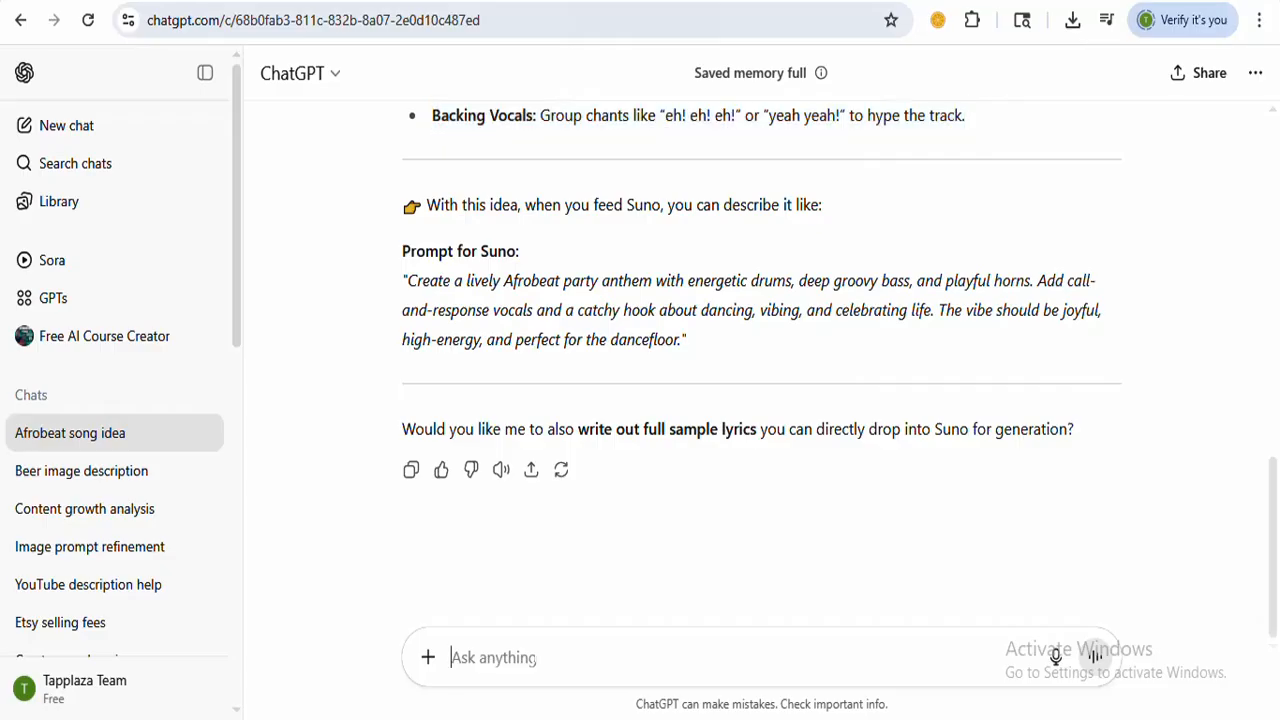
{"action": "type", "text": "Help "}
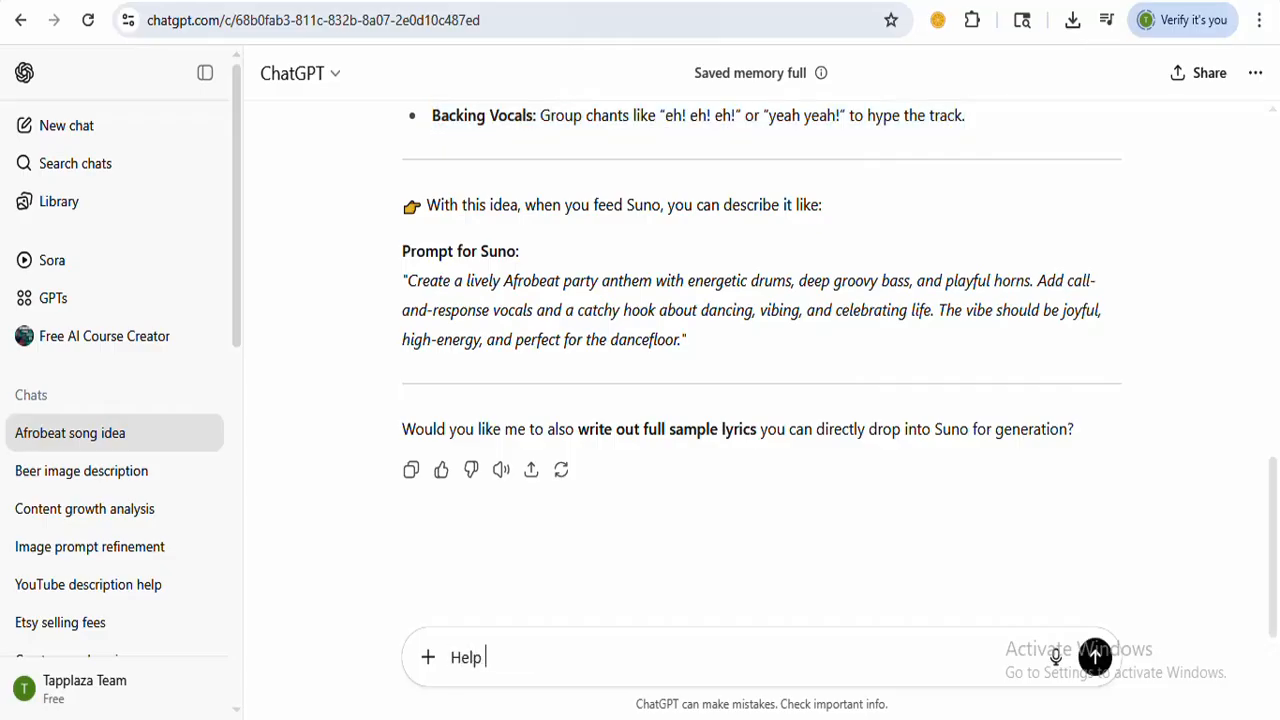
{"action": "type", "text": "crea"}
{"action": "key", "text": "BackSpace"}
{"action": "key", "text": "BackSpace"}
{"action": "key", "text": "BackSpace"}
{"action": "key", "text": "BackSpace"}
{"action": "key", "text": "BackSpace"}
{"action": "key", "text": "BackSpace"}
{"action": "key", "text": "BackSpace"}
{"action": "key", "text": "BackSpace"}
{"action": "key", "text": "BackSpace"}
Write the message "I am into real estate, i want you to help me create an advert music background jingle.".
{"action": "type", "text": "I an"}
{"action": "key", "text": "BackSpace"}
{"action": "key", "text": "BackSpace"}
{"action": "type", "text": "m into real es"}
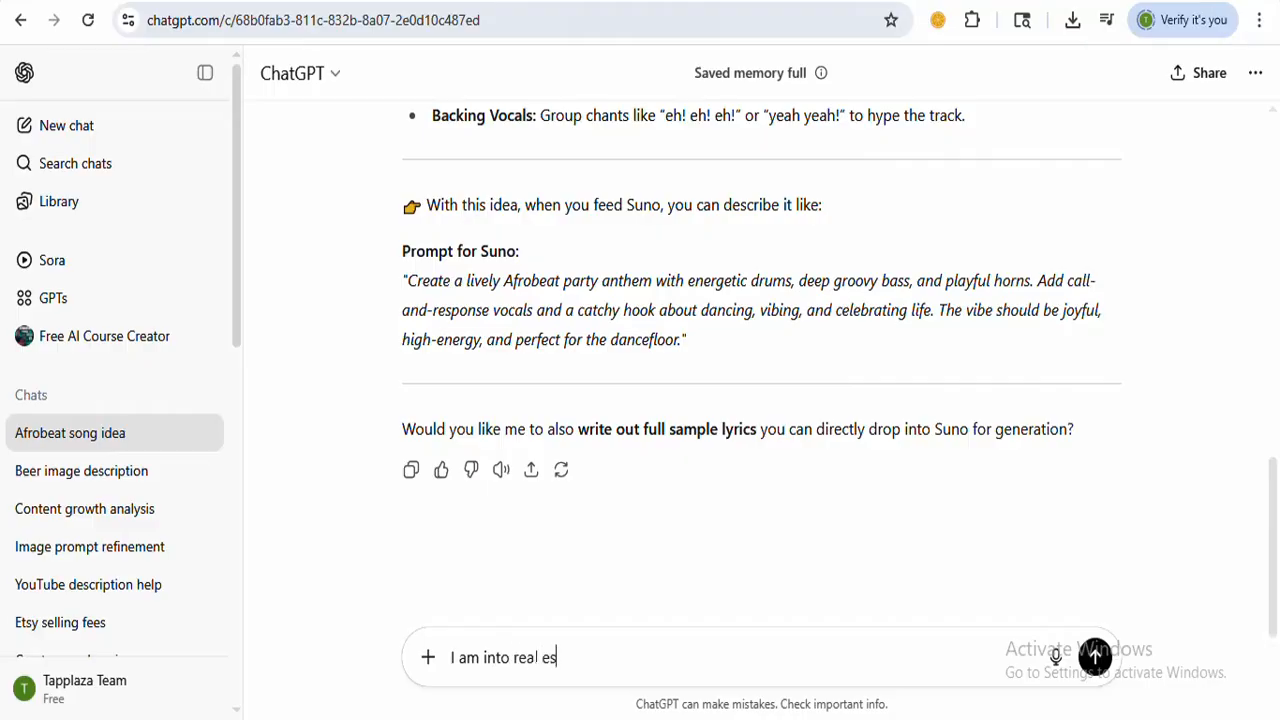
{"action": "type", "text": "tate, i wabt"}
{"action": "key", "text": "BackSpace"}
{"action": "key", "text": "BackSpace"}
{"action": "type", "text": "nt you "}
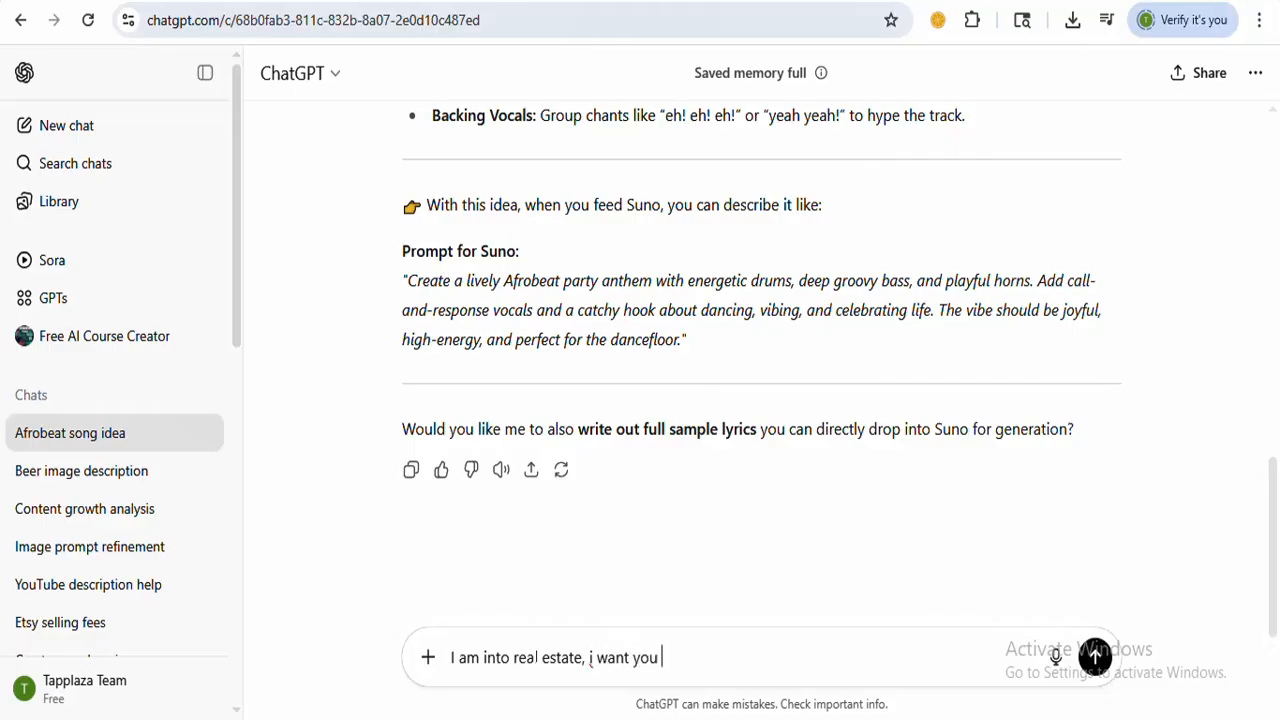
{"action": "type", "text": "to help me crete"}
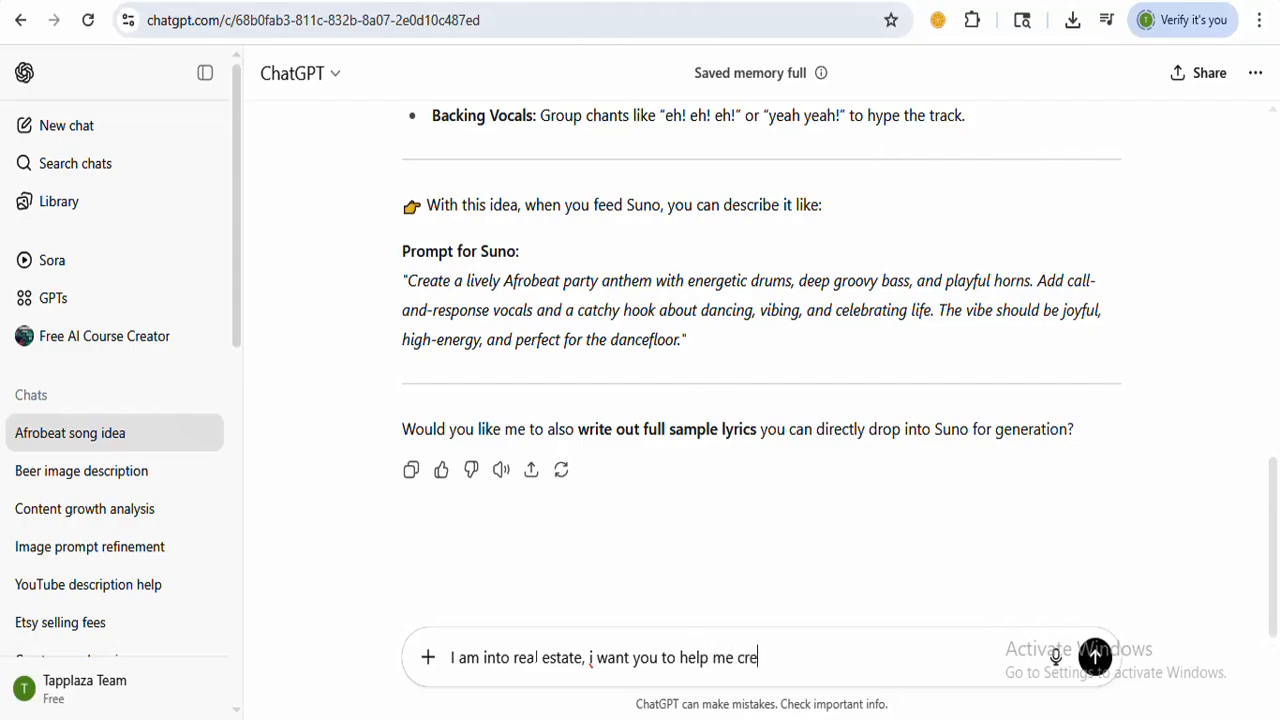
{"action": "key", "text": "BackSpace"}
{"action": "key", "text": "BackSpace"}
{"action": "type", "text": "ate"}
{"action": "type", "text": " an ade"}
{"action": "type", "text": "rt"}
{"action": "key", "text": "BackSpace"}
{"action": "key", "text": "BackSpace"}
{"action": "key", "text": "BackSpace"}
{"action": "type", "text": "vert music "}
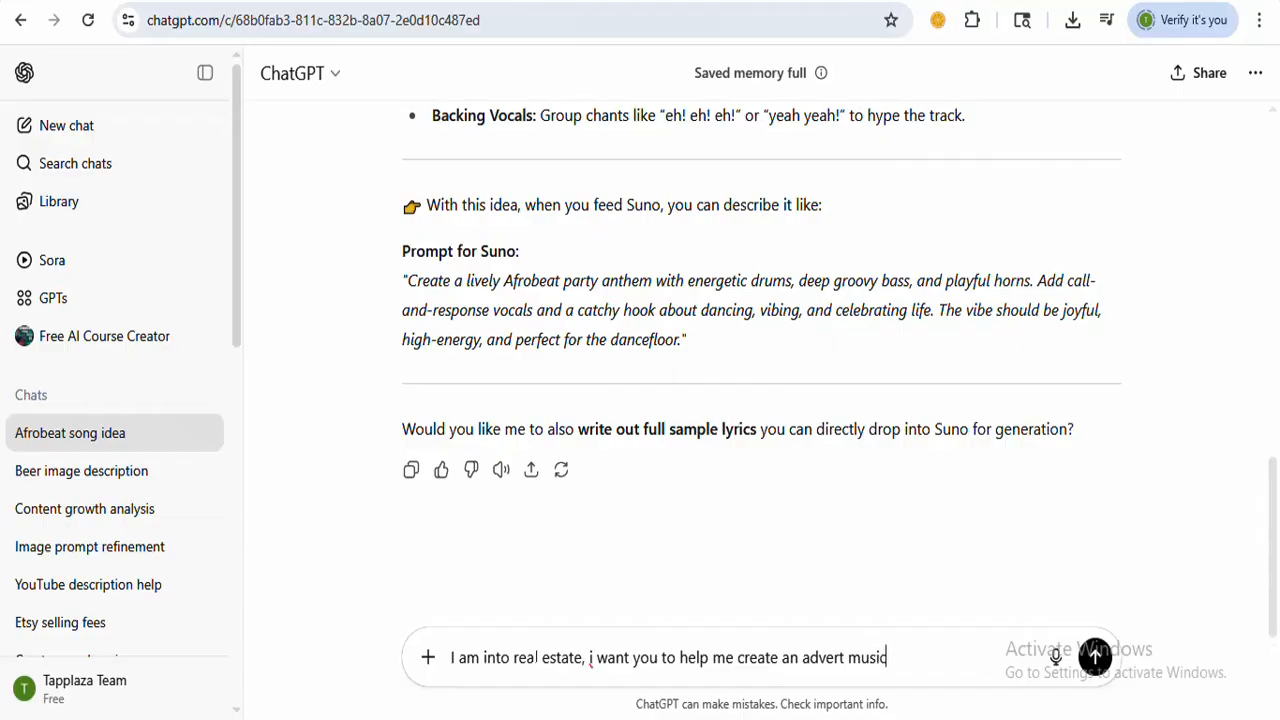
{"action": "type", "text": "backgr"}
{"action": "type", "text": "ound"}
{"action": "type", "text": ","}
{"action": "key", "text": "BackSpace"}
{"action": "key", "text": "BackSpace"}
{"action": "type", "text": "jing"}
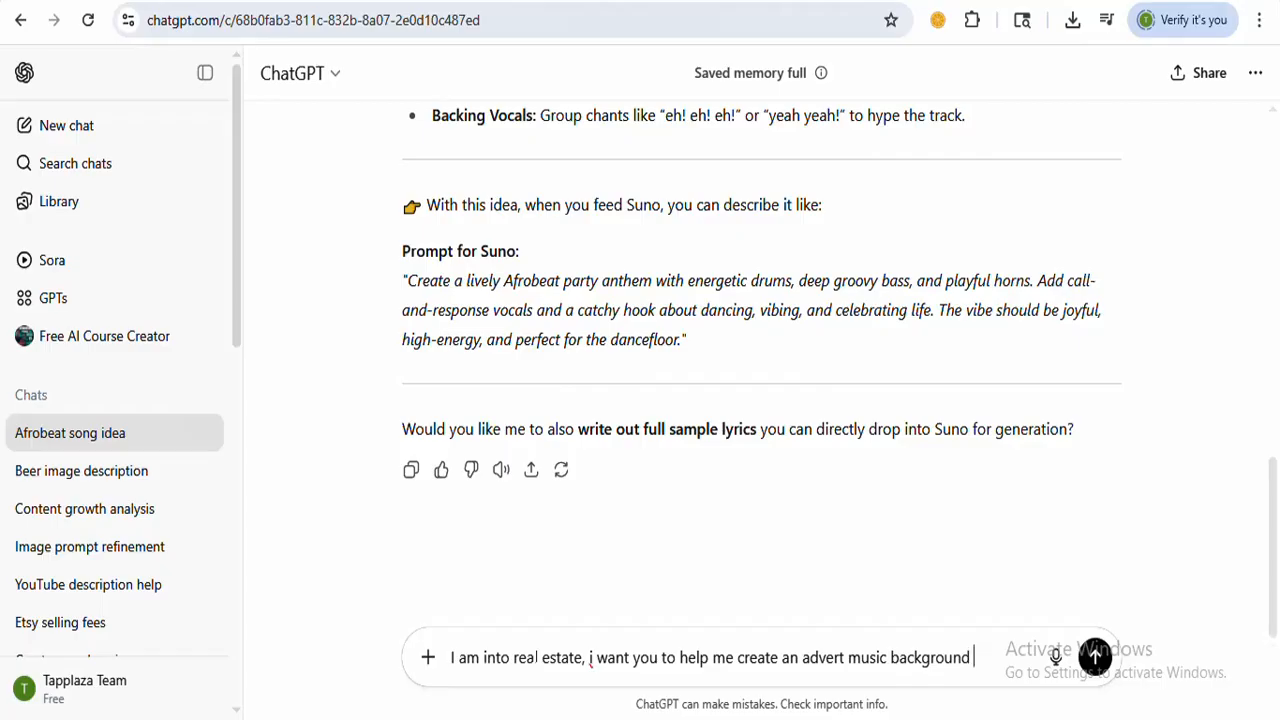
{"action": "type", "text": "le."}
Add "i am using suno" to the message and send it to ChatGPT.
{"action": "type", "text": " I a"}
{"action": "type", "text": "m u"}
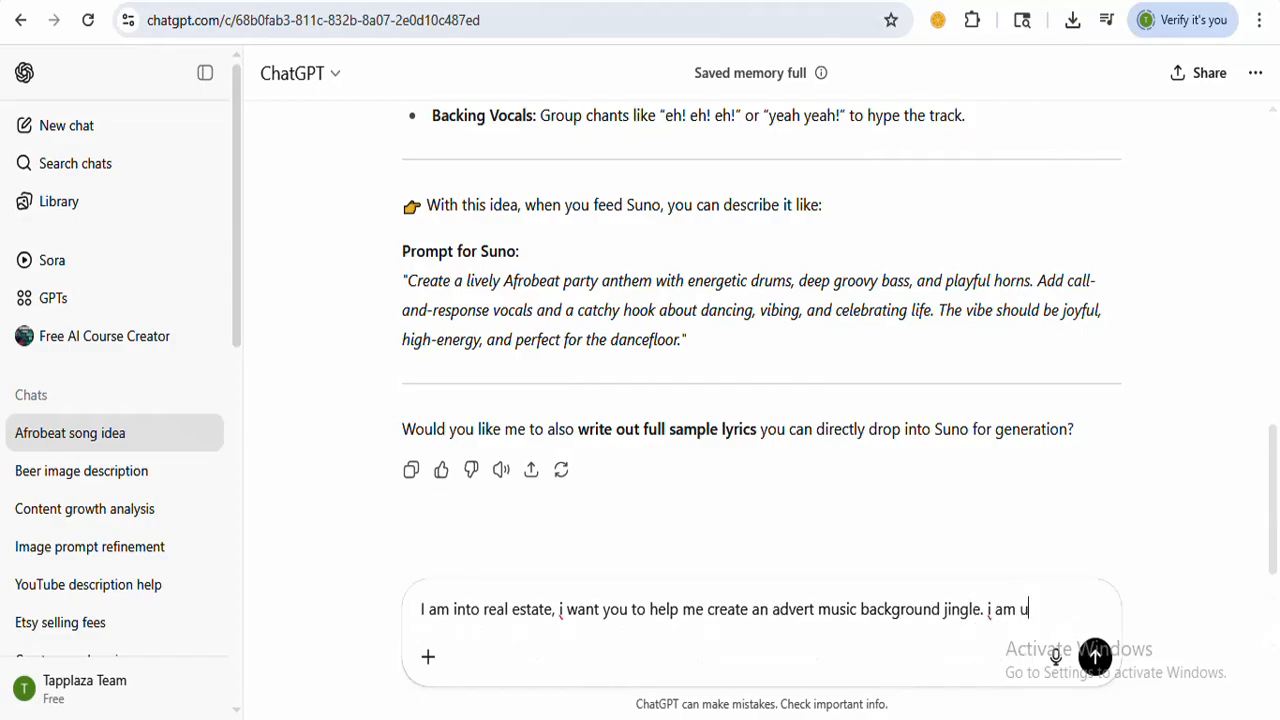
{"action": "type", "text": "sing suno"}
{"action": "key", "text": "Return"}
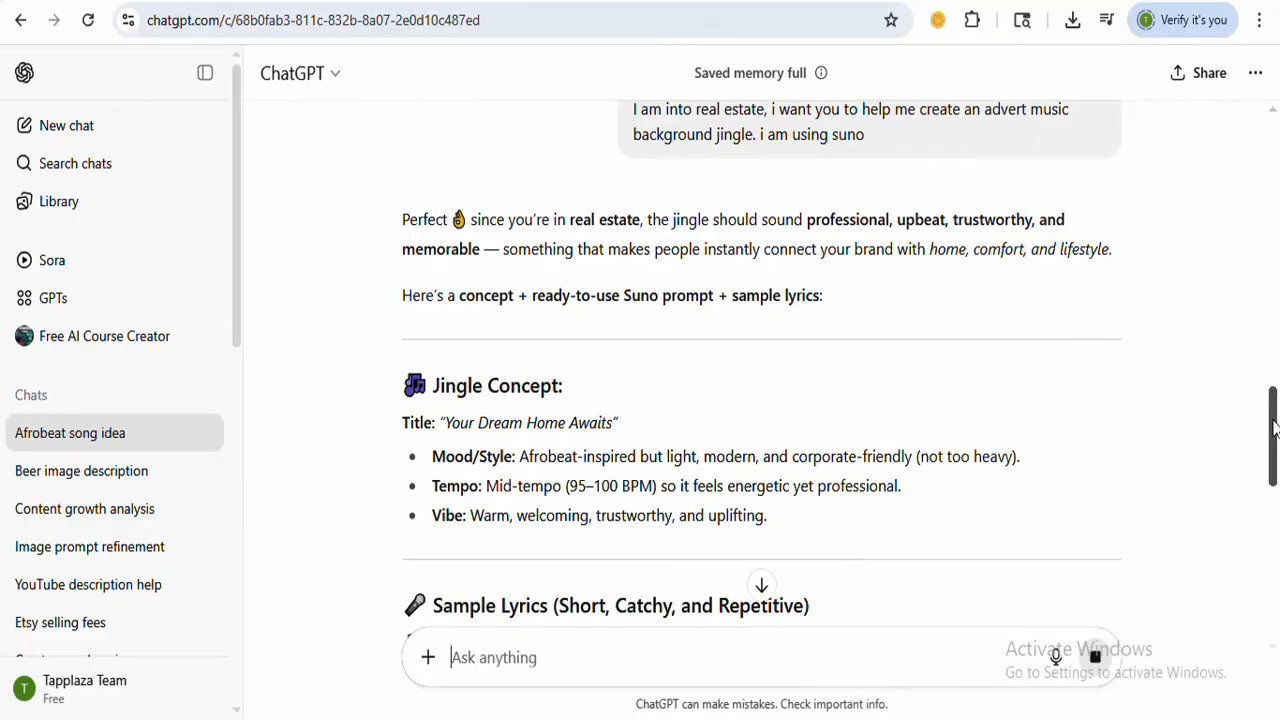
Copy ChatGPT's reply from the Jingle Concept heading through the end of the Suno prompt example.
{"action": "mouse_move", "coordinate": [1275, 428]}
{"action": "left_mouse_down"}
{"action": "mouse_move", "coordinate": [1277, 478]}
{"action": "mouse_move", "coordinate": [1277, 430]}
{"action": "left_mouse_up"}
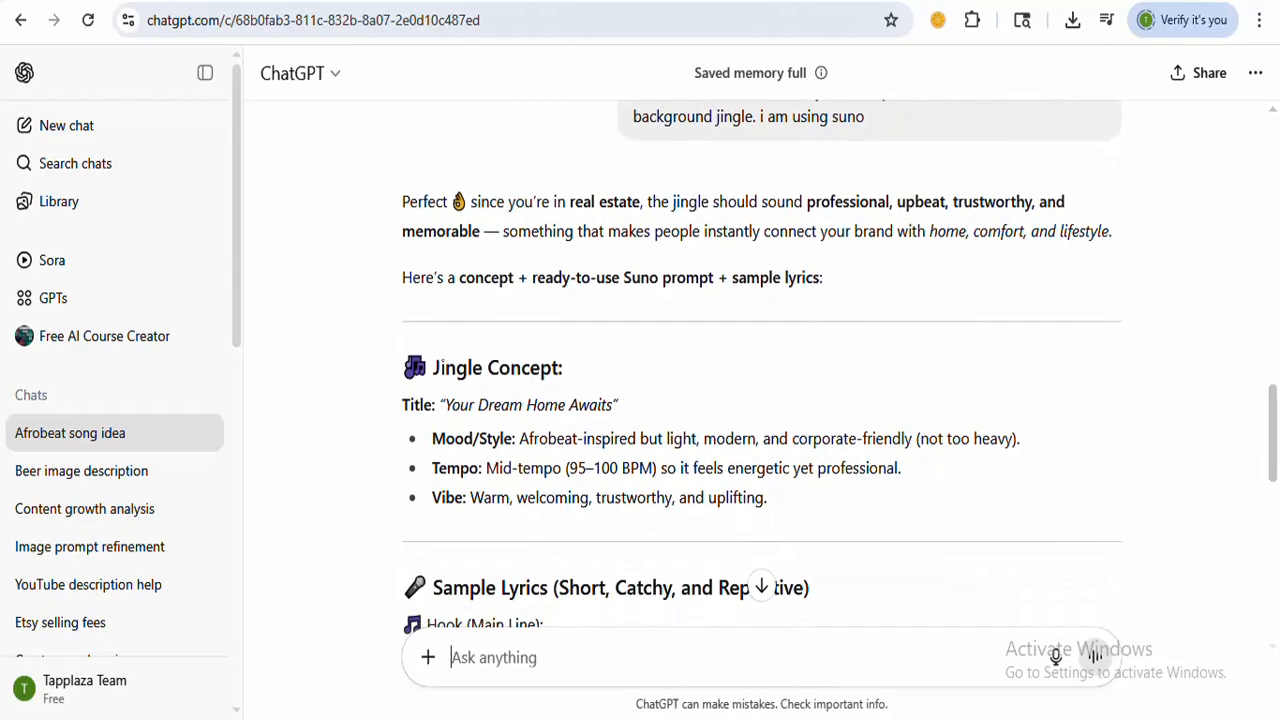
{"action": "left_click_drag", "start_coordinate": [404, 367], "coordinate": [774, 254]}
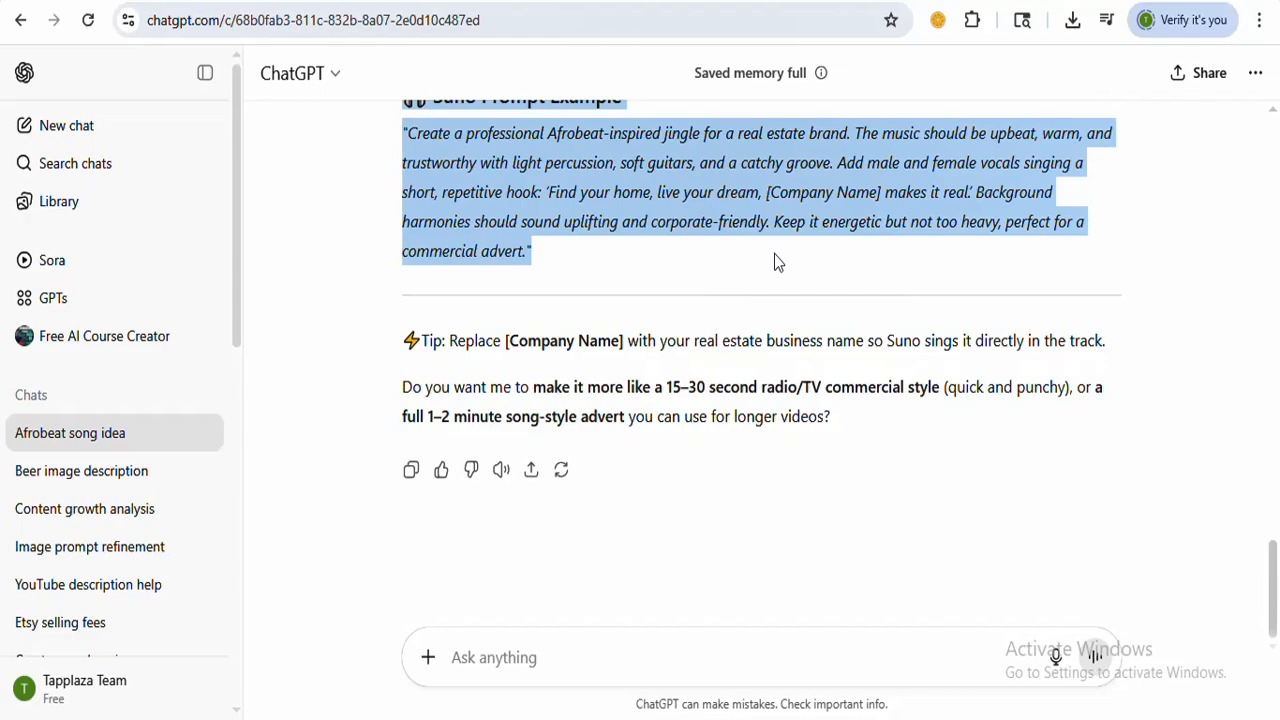
{"action": "right_click", "coordinate": [645, 192]}
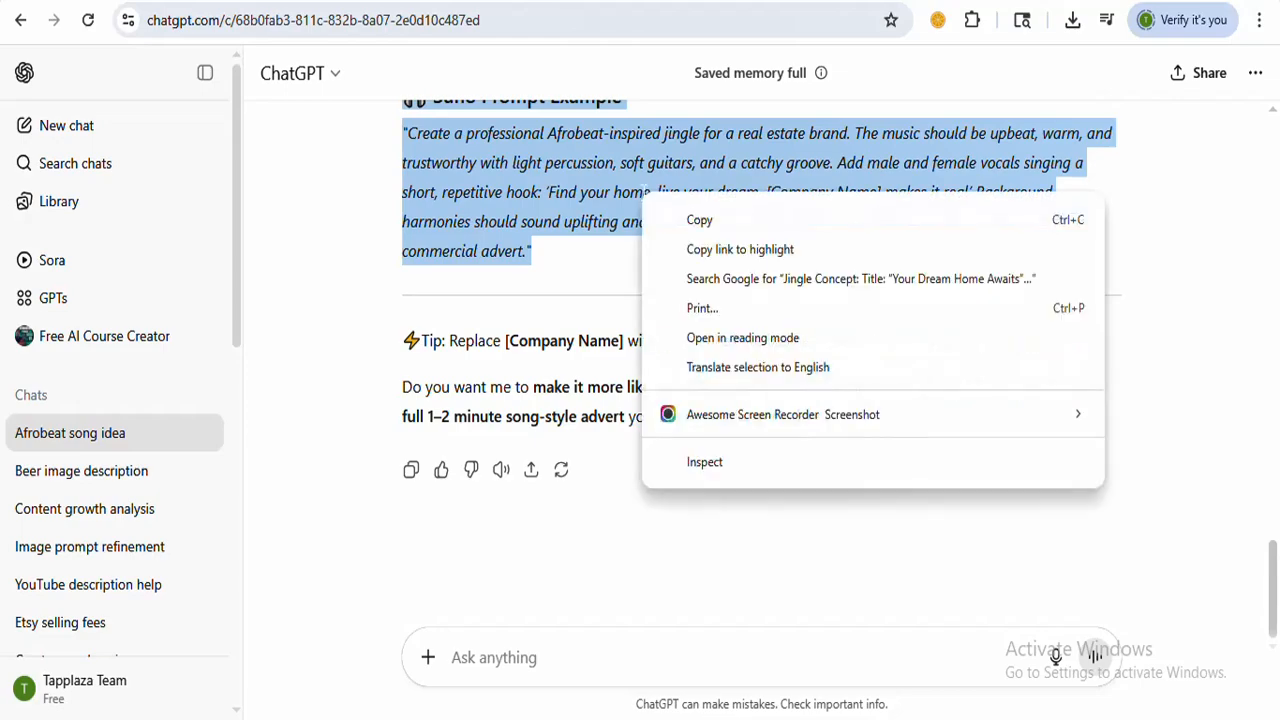
{"action": "left_click", "coordinate": [709, 228]}
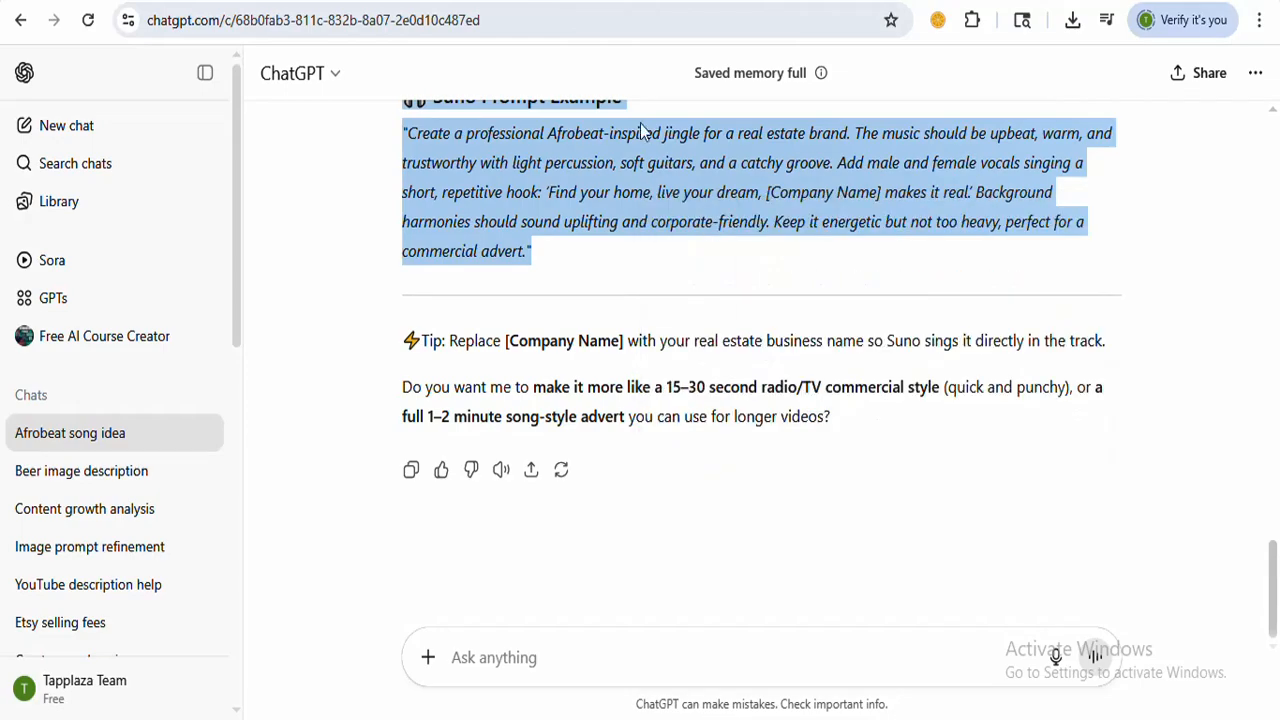
Switch to Suno and replace all of the existing lyrics with the copied real estate jingle text.
{"action": "left_click", "coordinate": [990, 2]}
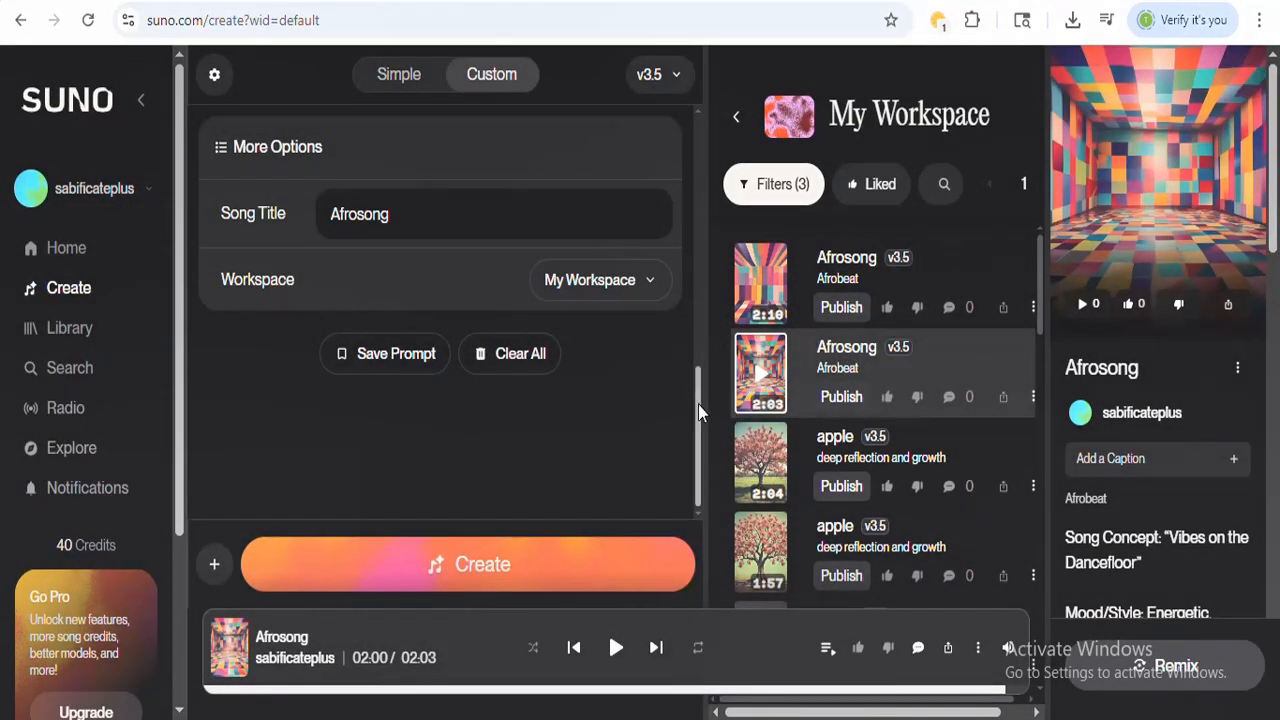
{"action": "left_click_drag", "start_coordinate": [701, 403], "coordinate": [694, 205]}
{"action": "scroll", "coordinate": [693, 193], "scroll_direction": "up", "scroll_amount": 1}
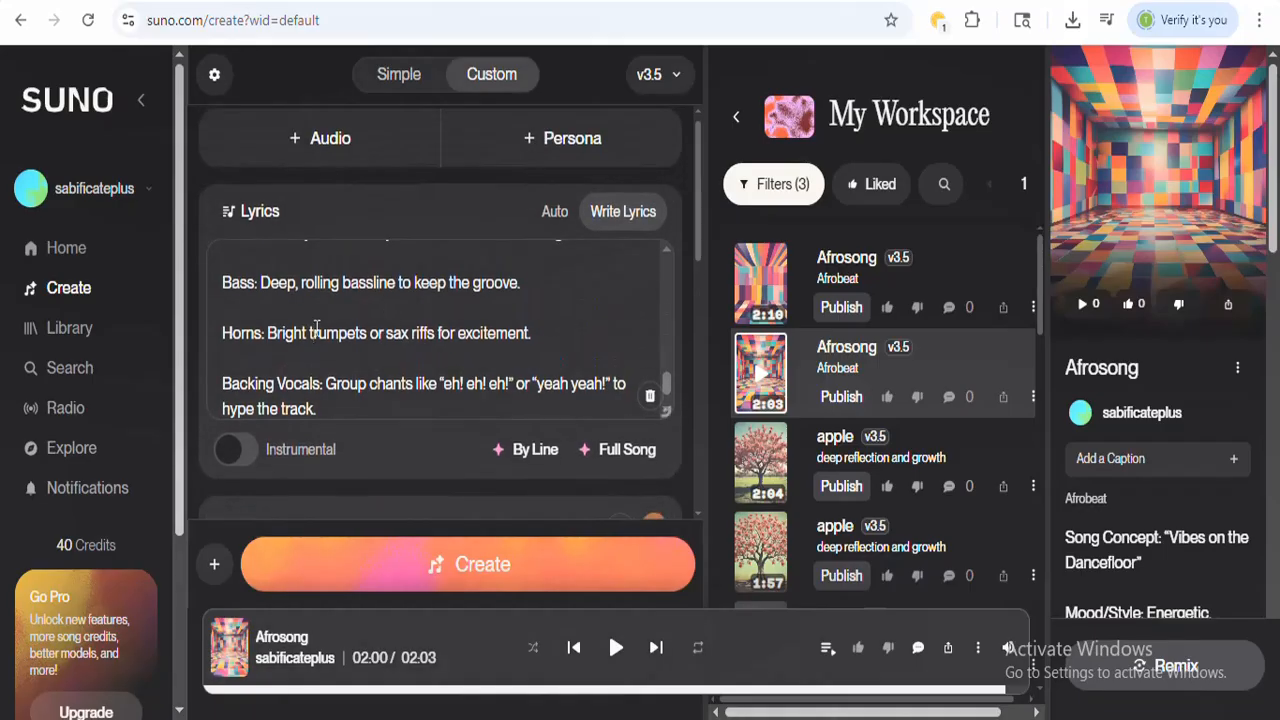
{"action": "key", "text": "ctrl+a"}
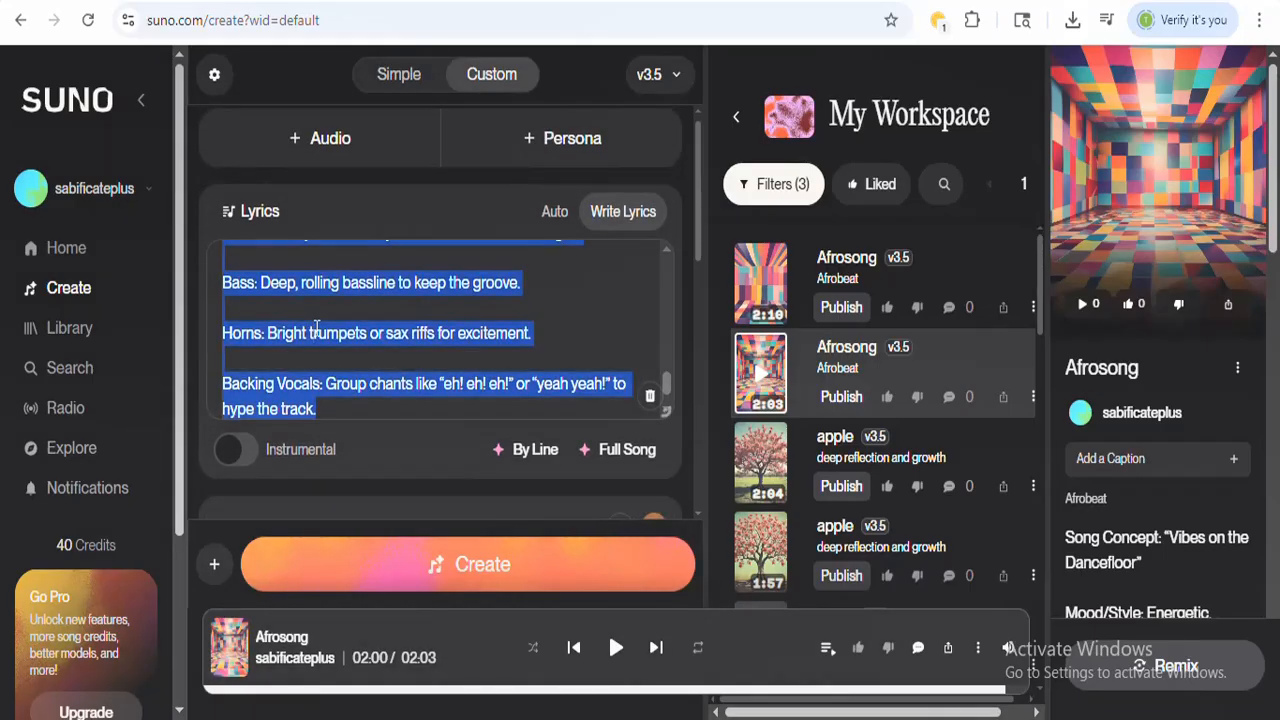
{"action": "key", "text": "ctrl+v"}
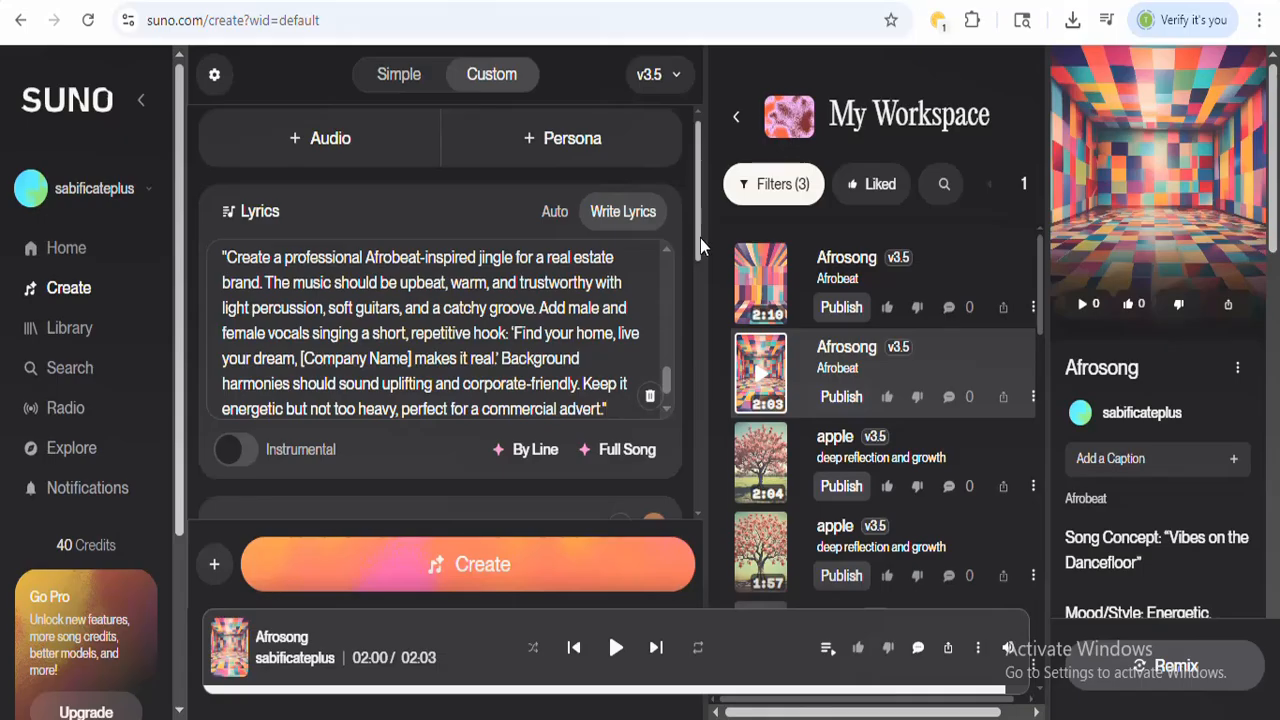
Turn on the Instrumental option for the new song.
{"action": "left_click_drag", "start_coordinate": [700, 239], "coordinate": [698, 305]}
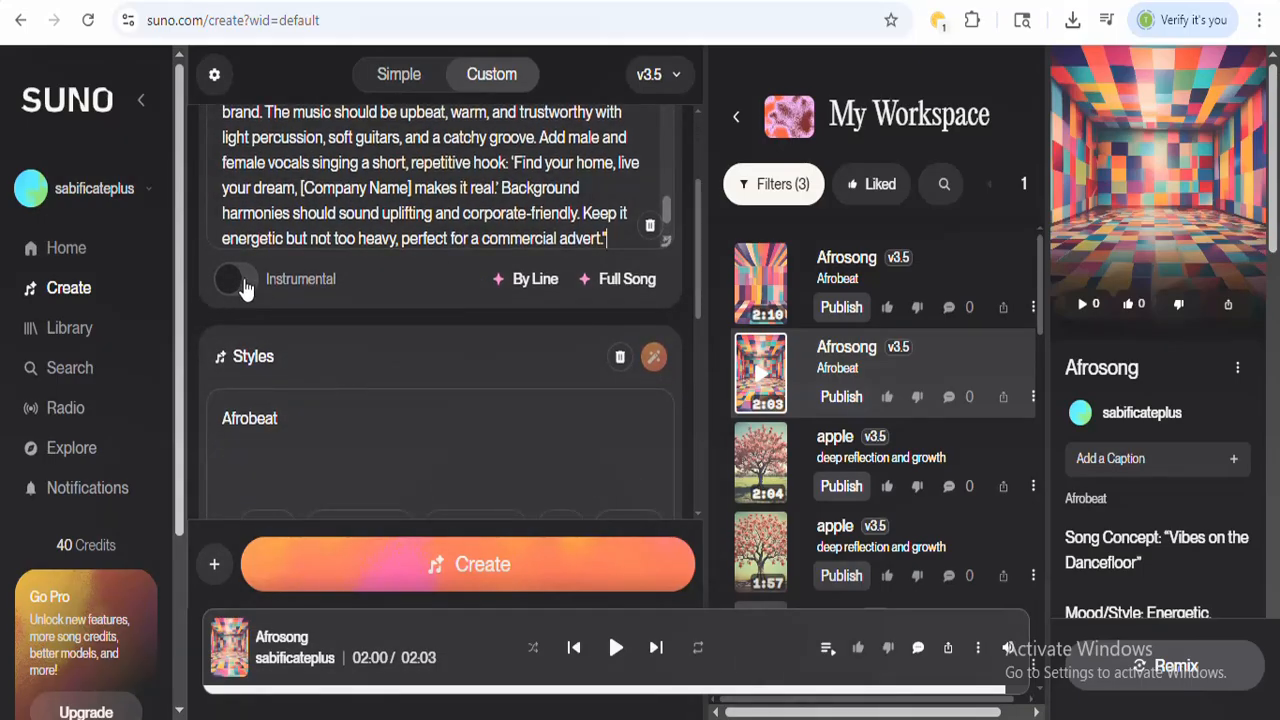
{"action": "scroll", "coordinate": [245, 289], "scroll_direction": "down", "scroll_amount": 2}
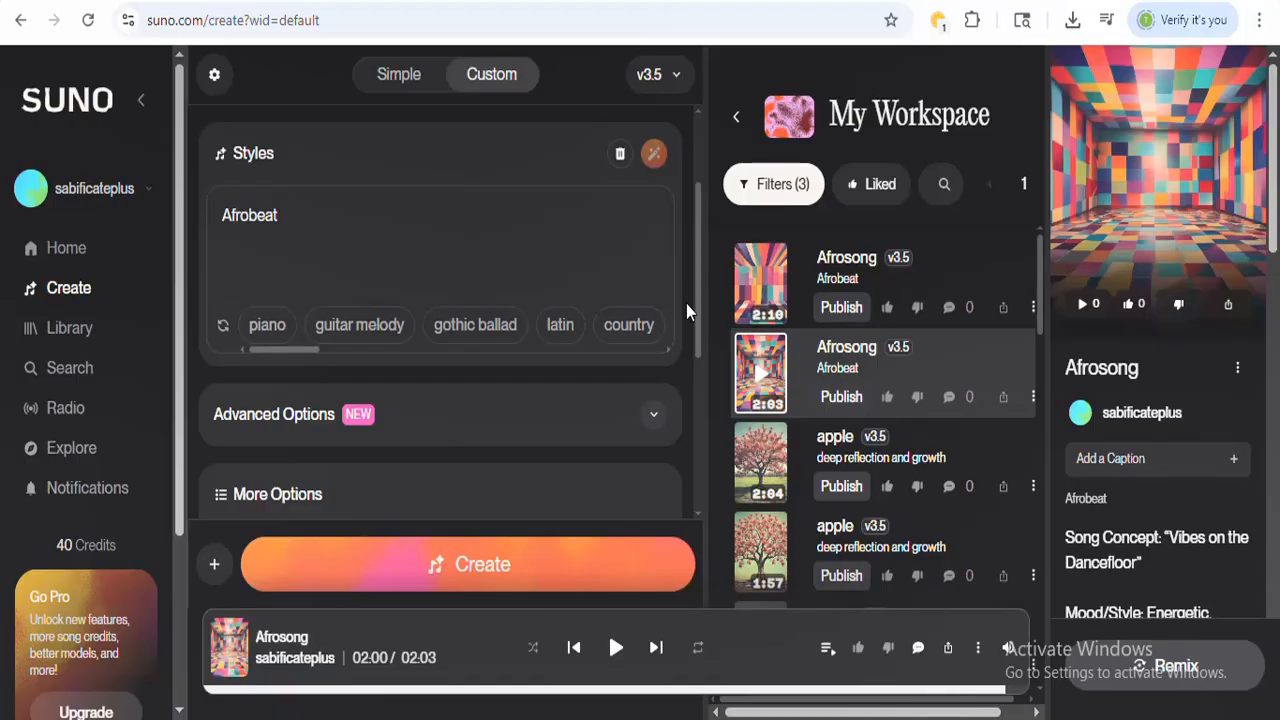
{"action": "left_click_drag", "start_coordinate": [698, 299], "coordinate": [696, 285]}
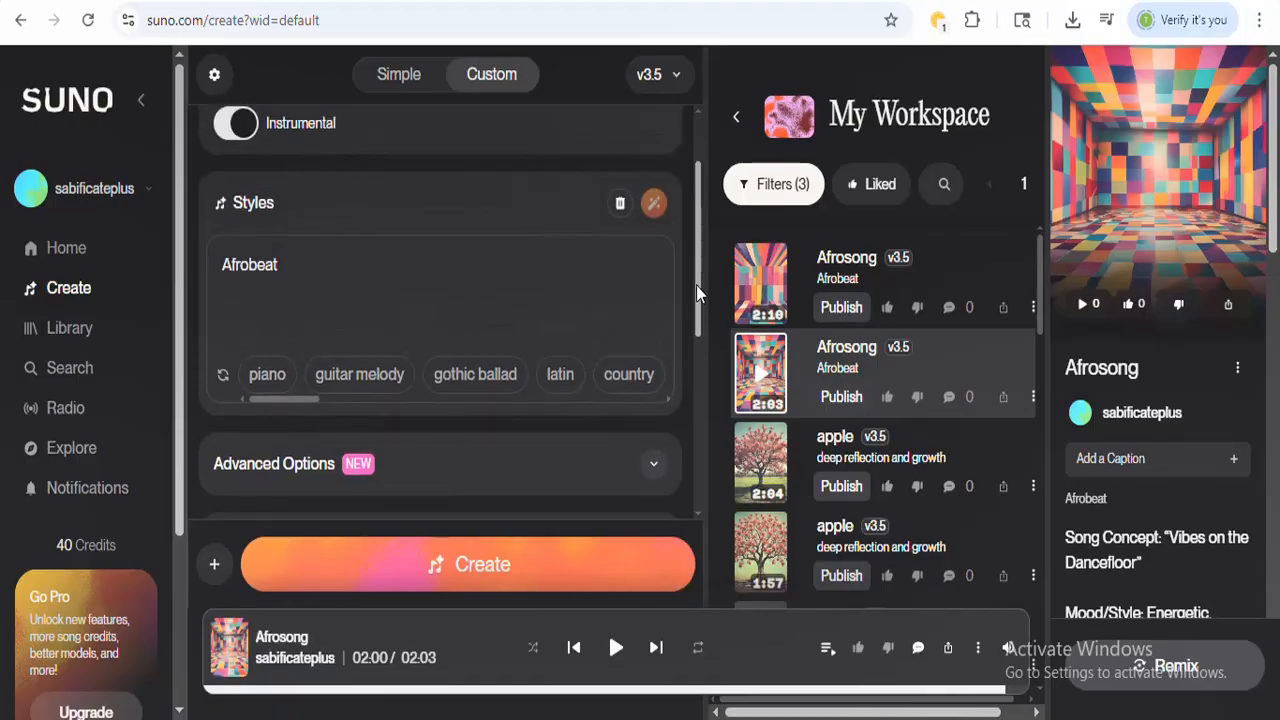
Replace the song's style with "Real Estate Jingle".
{"action": "left_click_drag", "start_coordinate": [285, 271], "coordinate": [173, 271]}
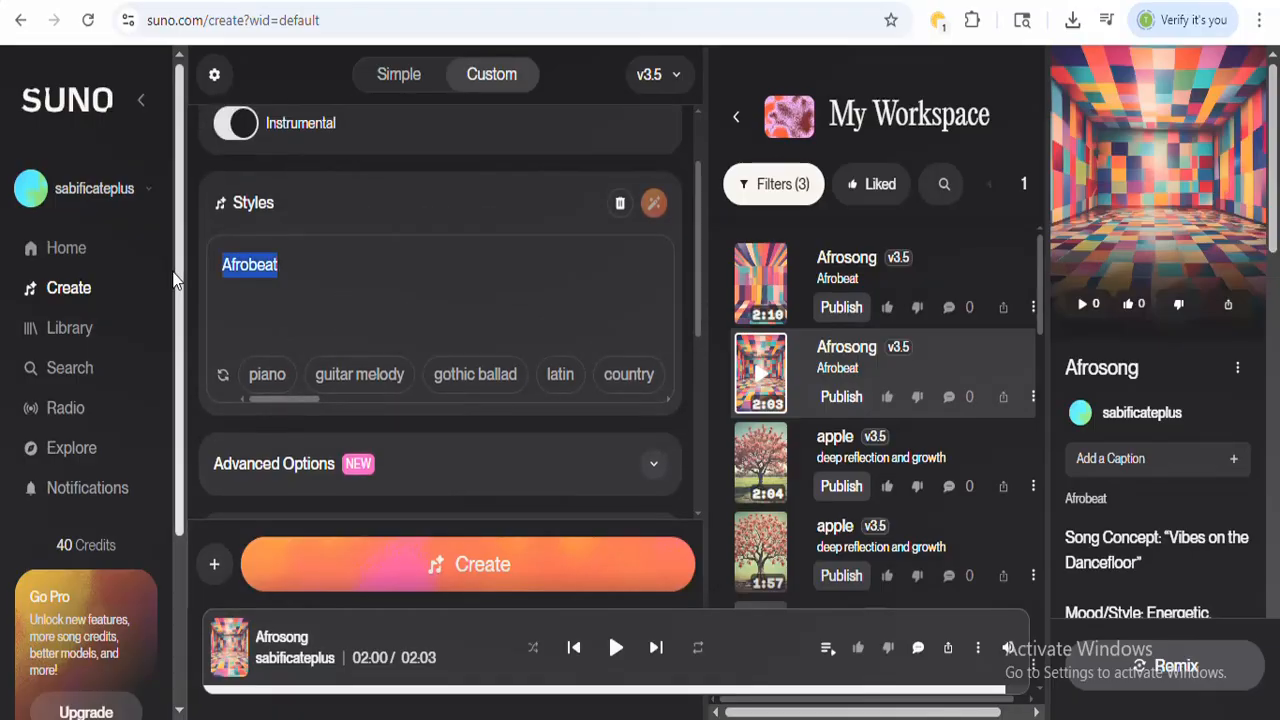
{"action": "type", "text": "Re"}
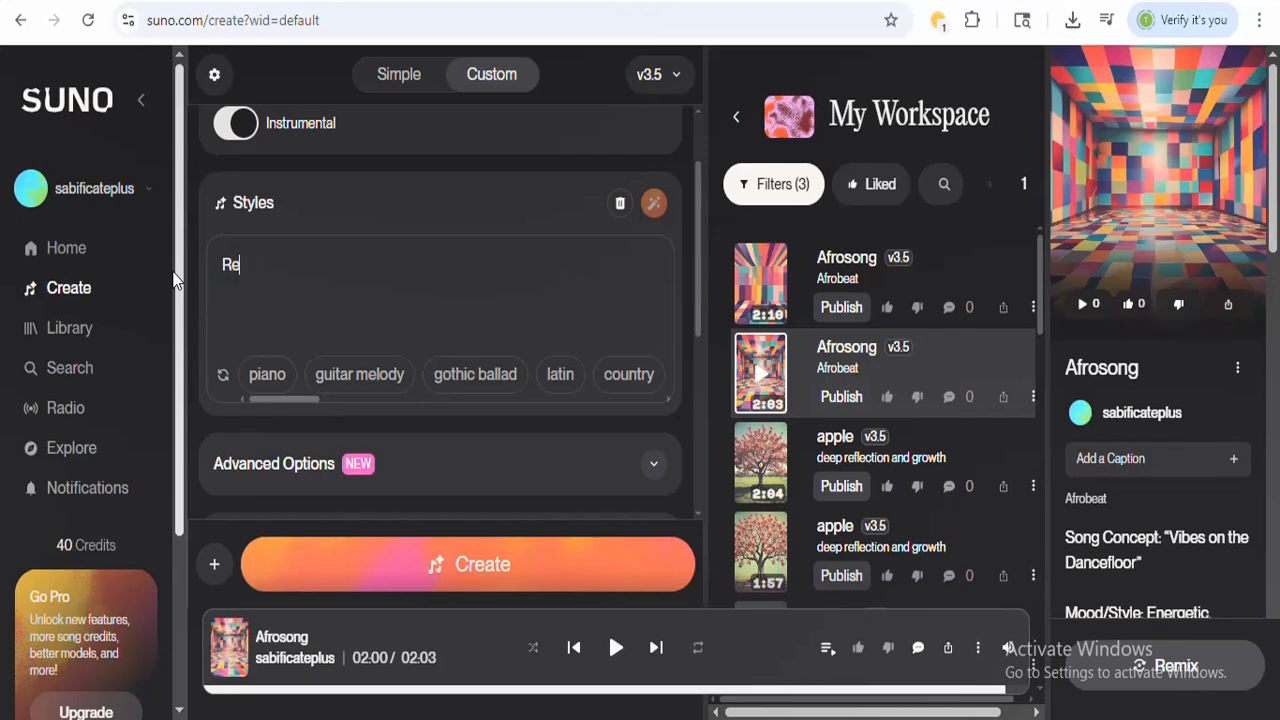
{"action": "type", "text": "al Estae Ju"}
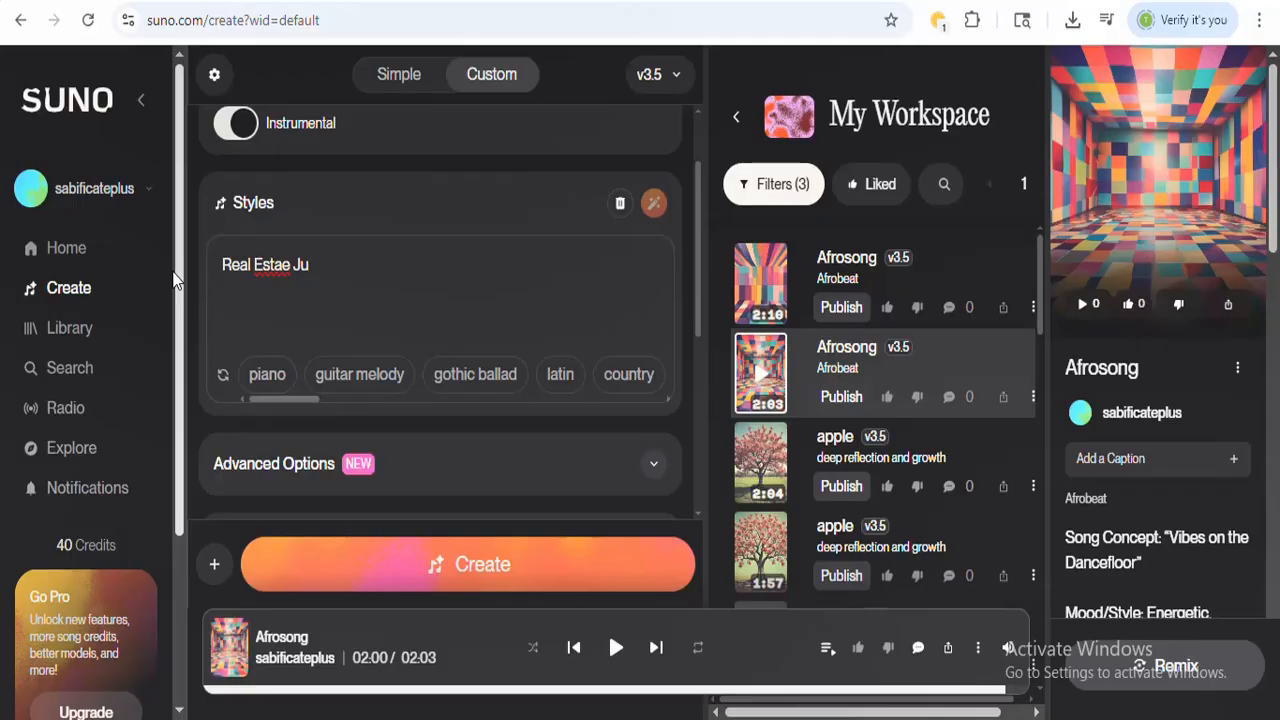
{"action": "key", "text": "BackSpace"}
{"action": "type", "text": "ingle"}
{"action": "left_click", "coordinate": [279, 265]}
{"action": "type", "text": "ta"}
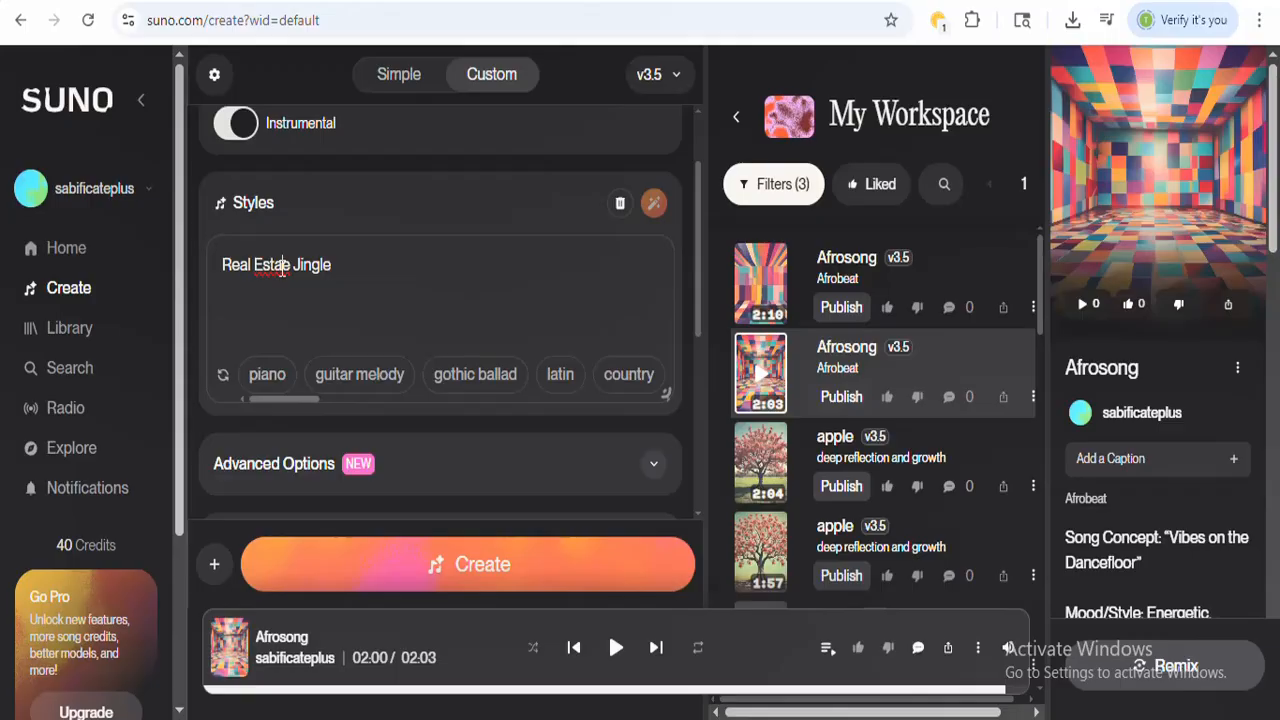
{"action": "type", "text": "t"}
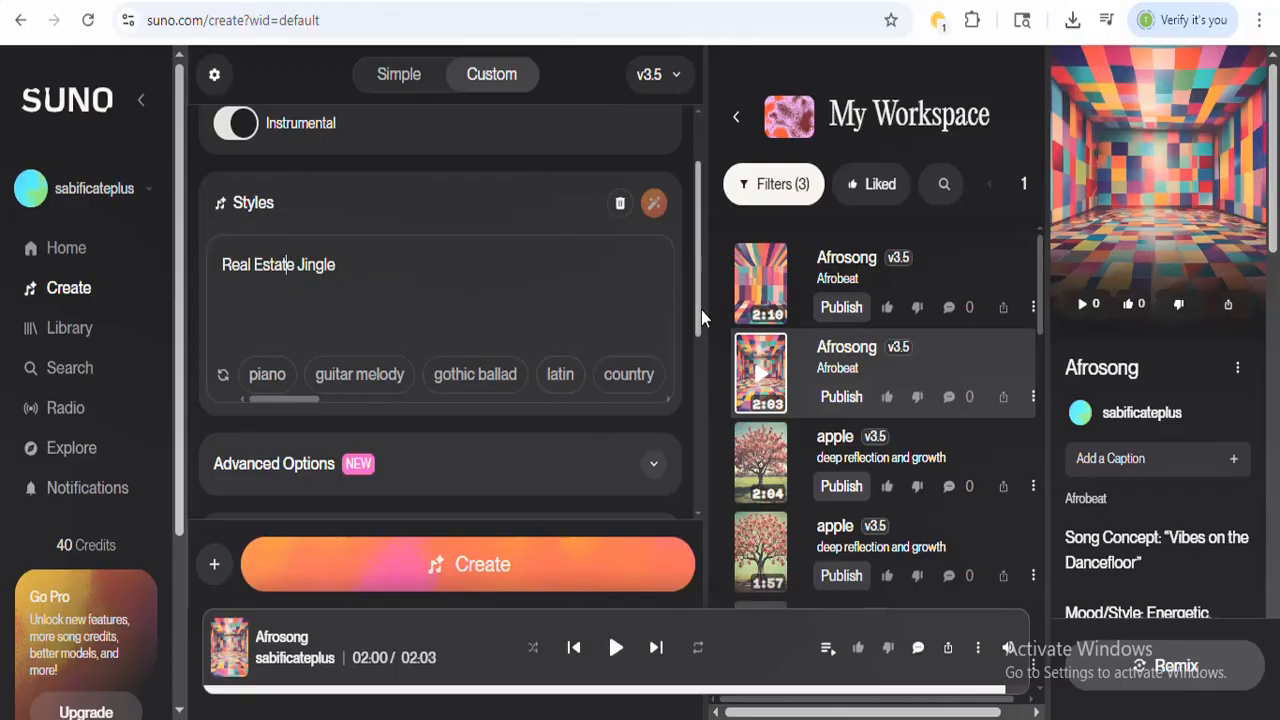
Change the song title to "Real Estate" and generate the song.
{"action": "left_click_drag", "start_coordinate": [701, 310], "coordinate": [697, 394]}
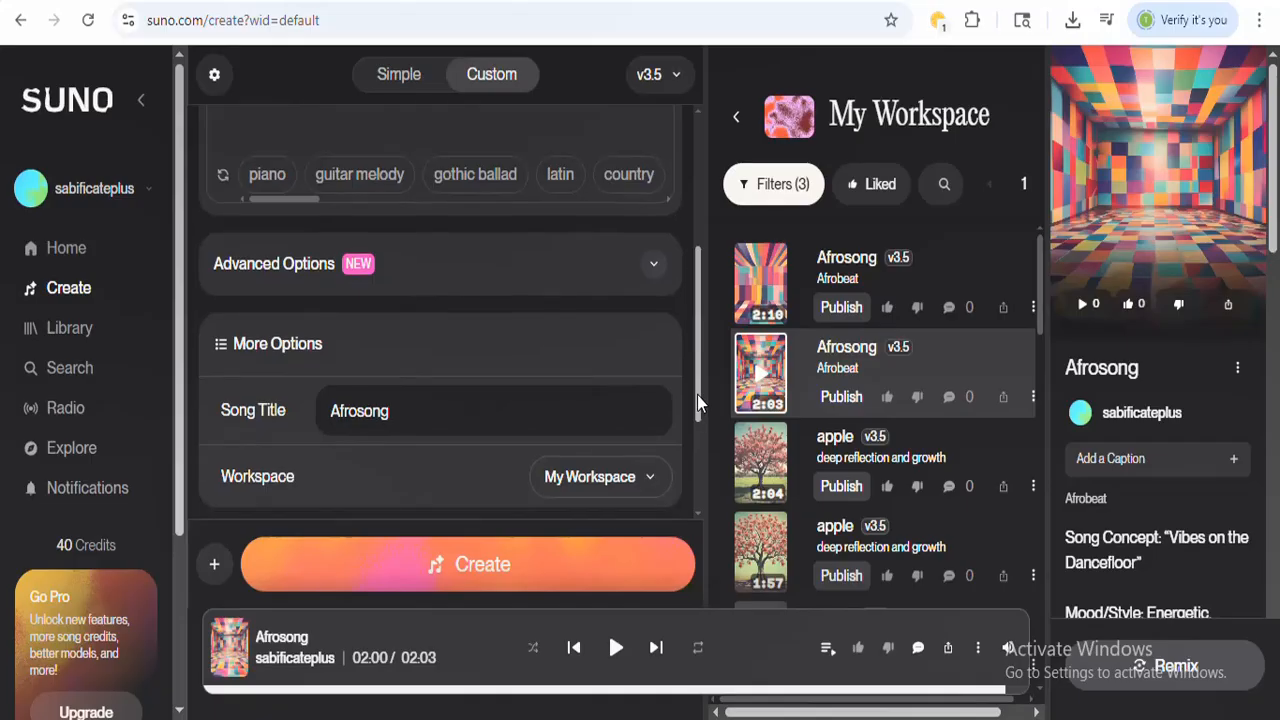
{"action": "left_click_drag", "start_coordinate": [434, 414], "coordinate": [287, 420]}
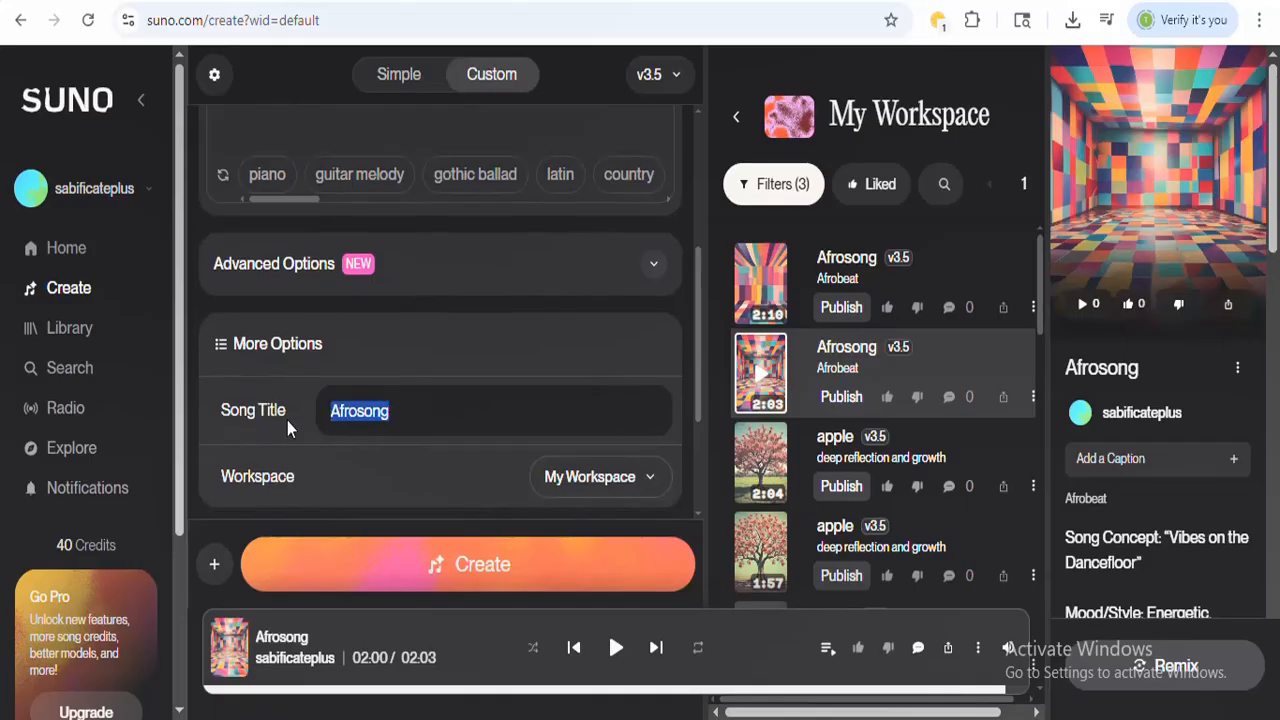
{"action": "type", "text": "Real"}
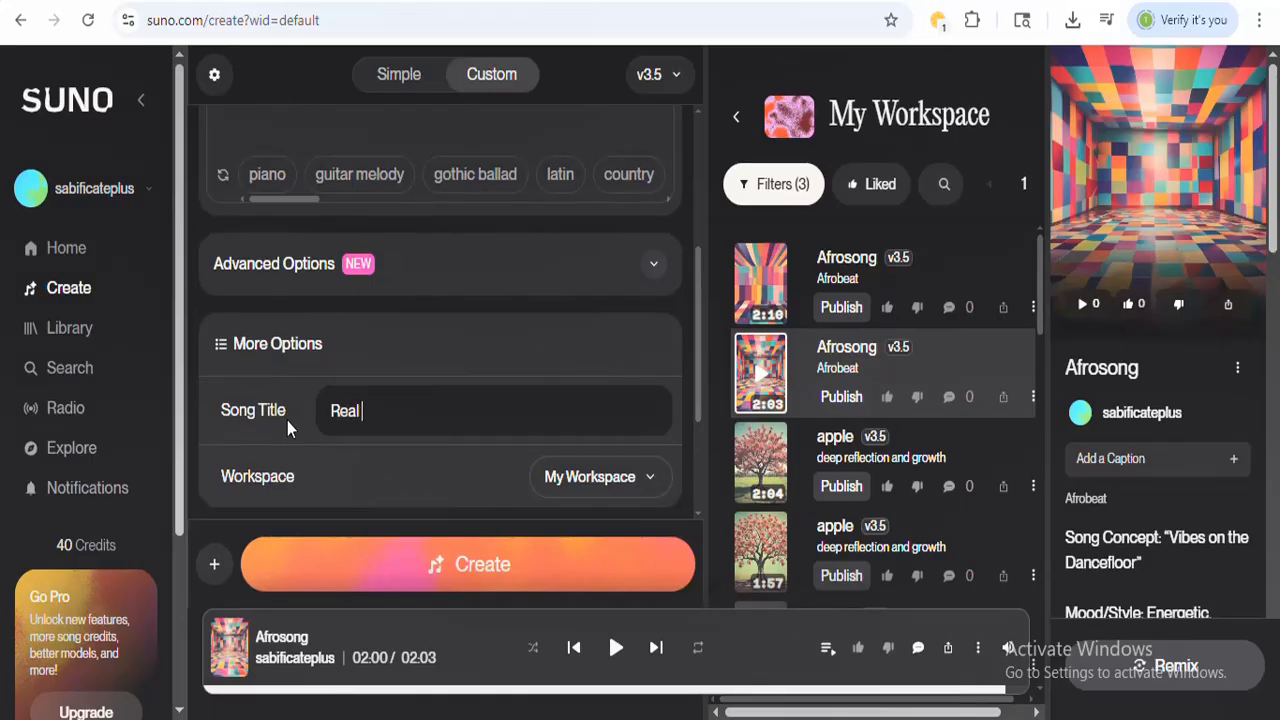
{"action": "type", "text": " Estae"}
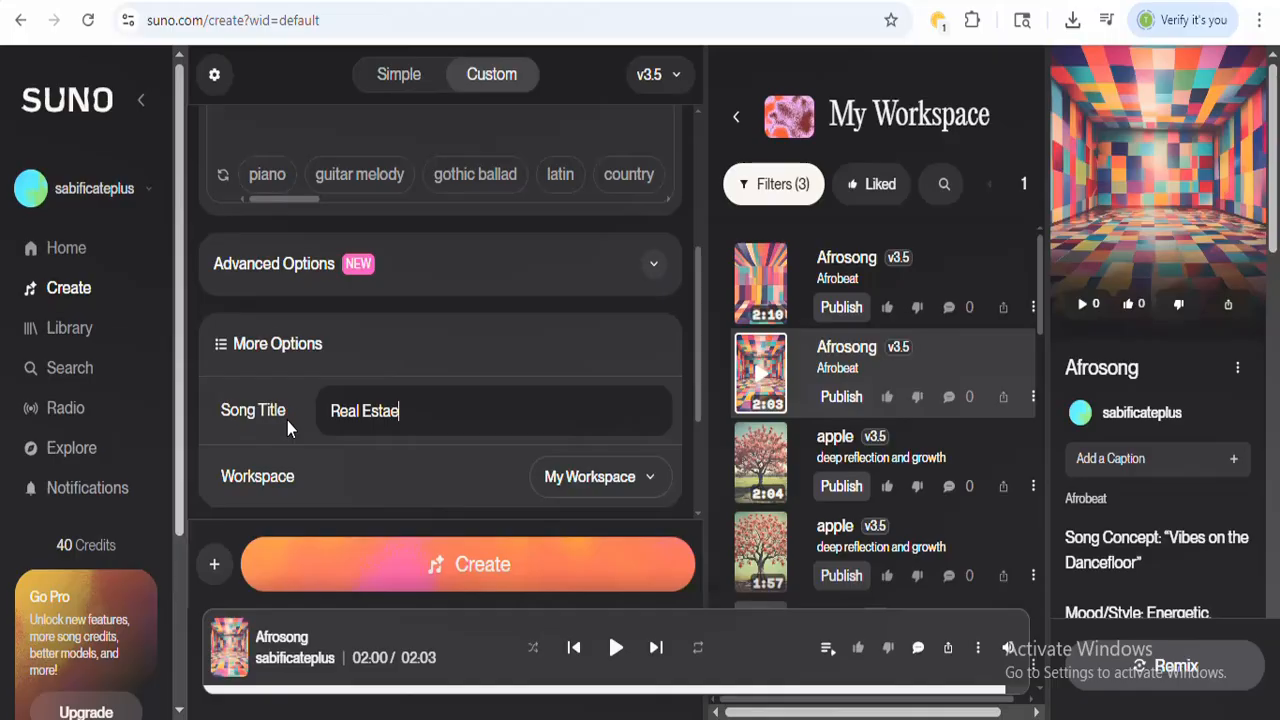
{"action": "left_click", "coordinate": [391, 411]}
{"action": "type", "text": "te"}
{"action": "left_click", "coordinate": [470, 575]}
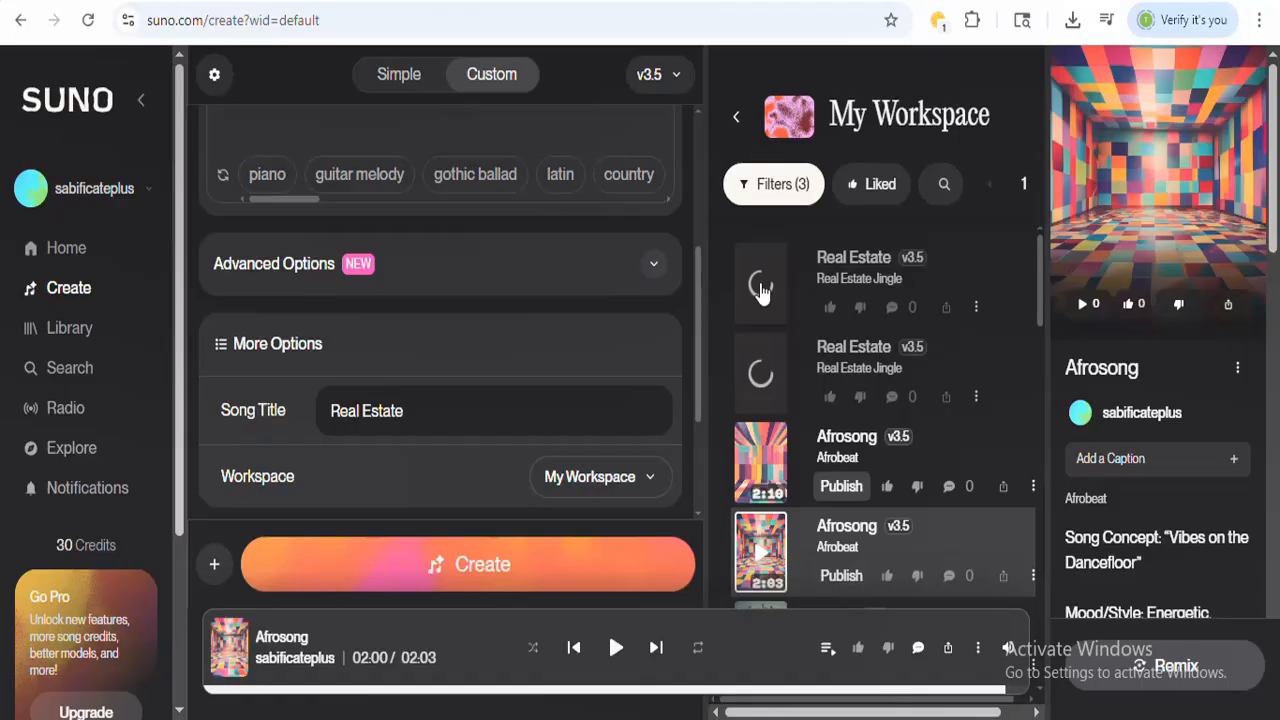
Listen to both generated Real Estate versions in the workspace, and pause playback partway through the second one.
{"action": "left_click", "coordinate": [760, 290]}
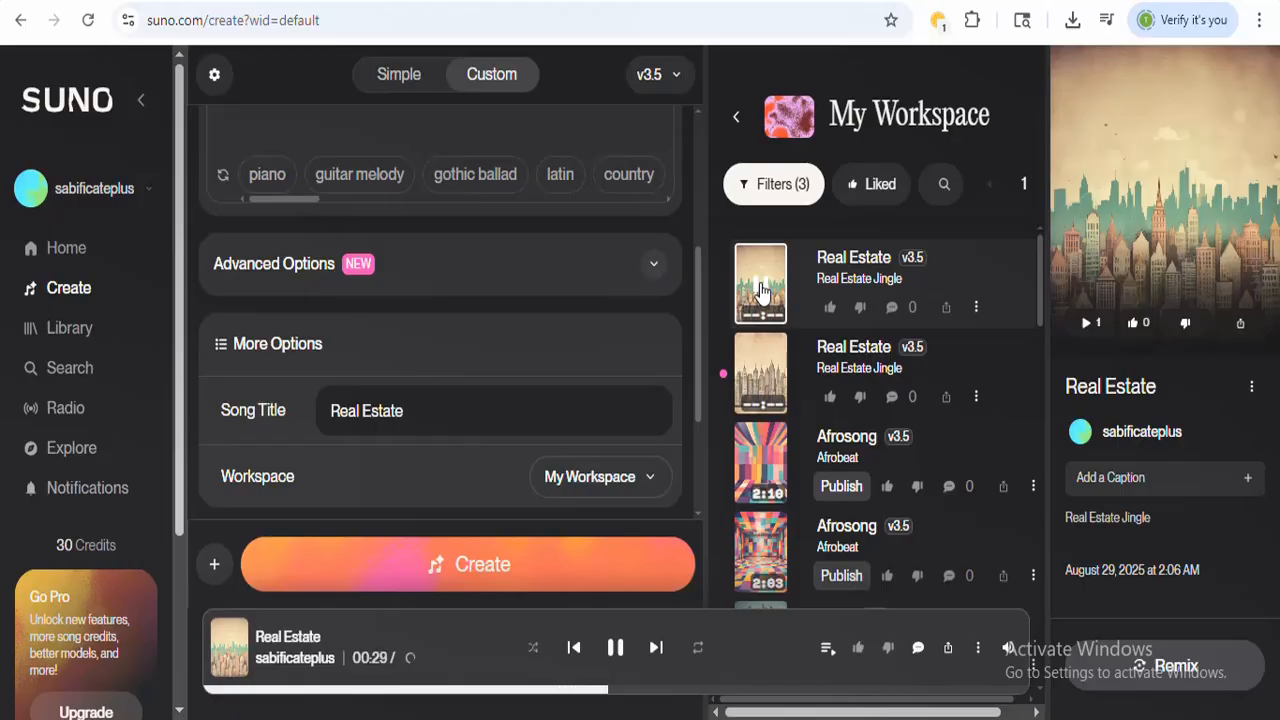
{"action": "left_click", "coordinate": [760, 378]}
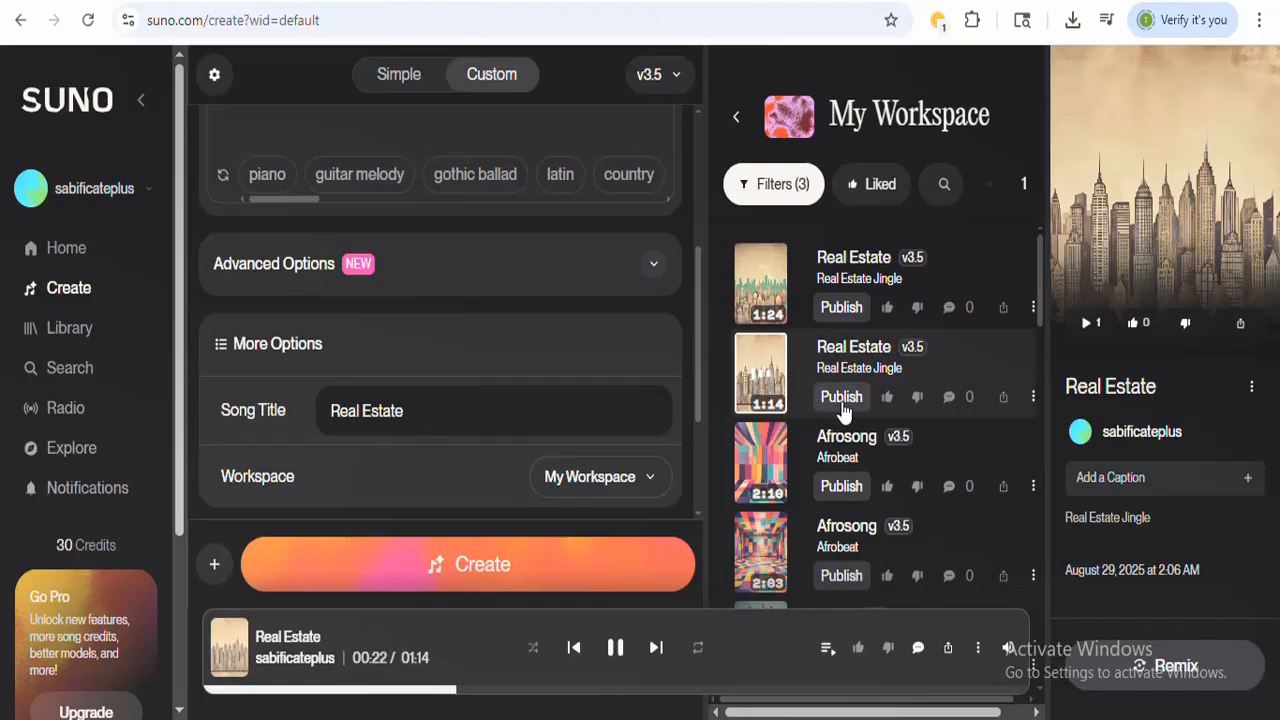
{"action": "left_click", "coordinate": [616, 650]}
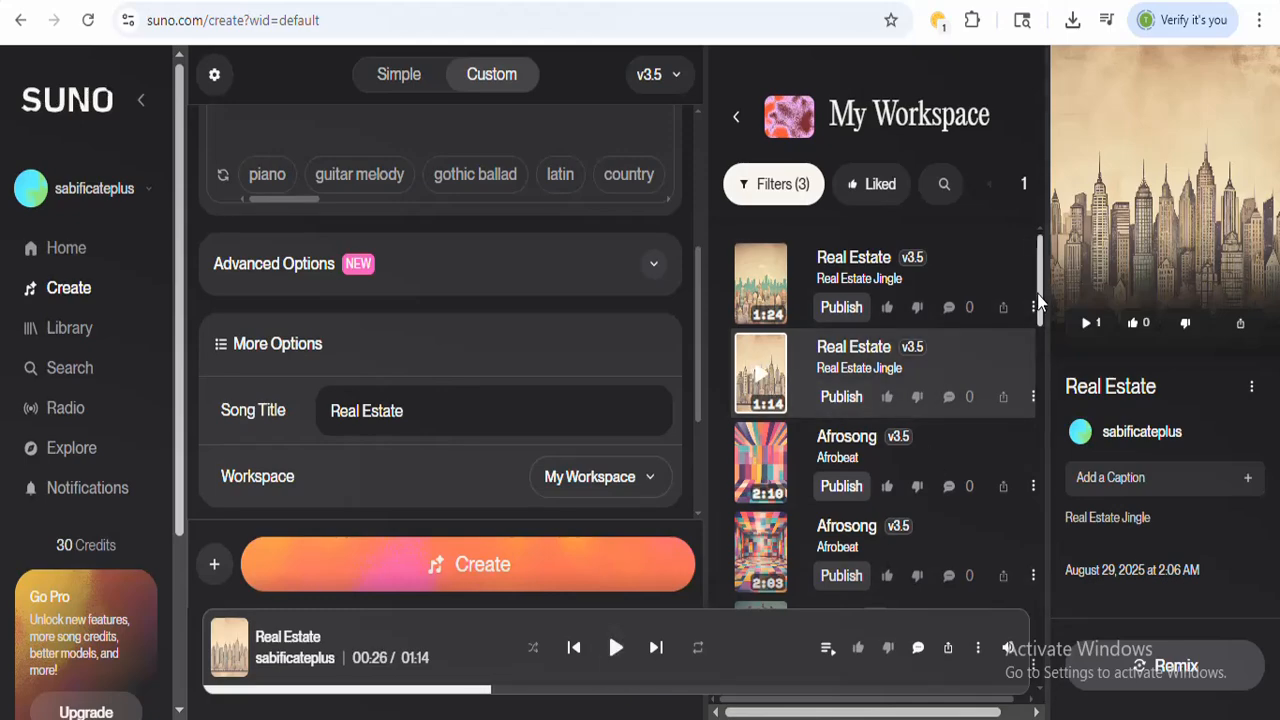
Listen to the two earlier "apple" songs in the deep reflection and growth style, and pause playback partway through the second one.
{"action": "left_click_drag", "start_coordinate": [1037, 293], "coordinate": [1042, 400]}
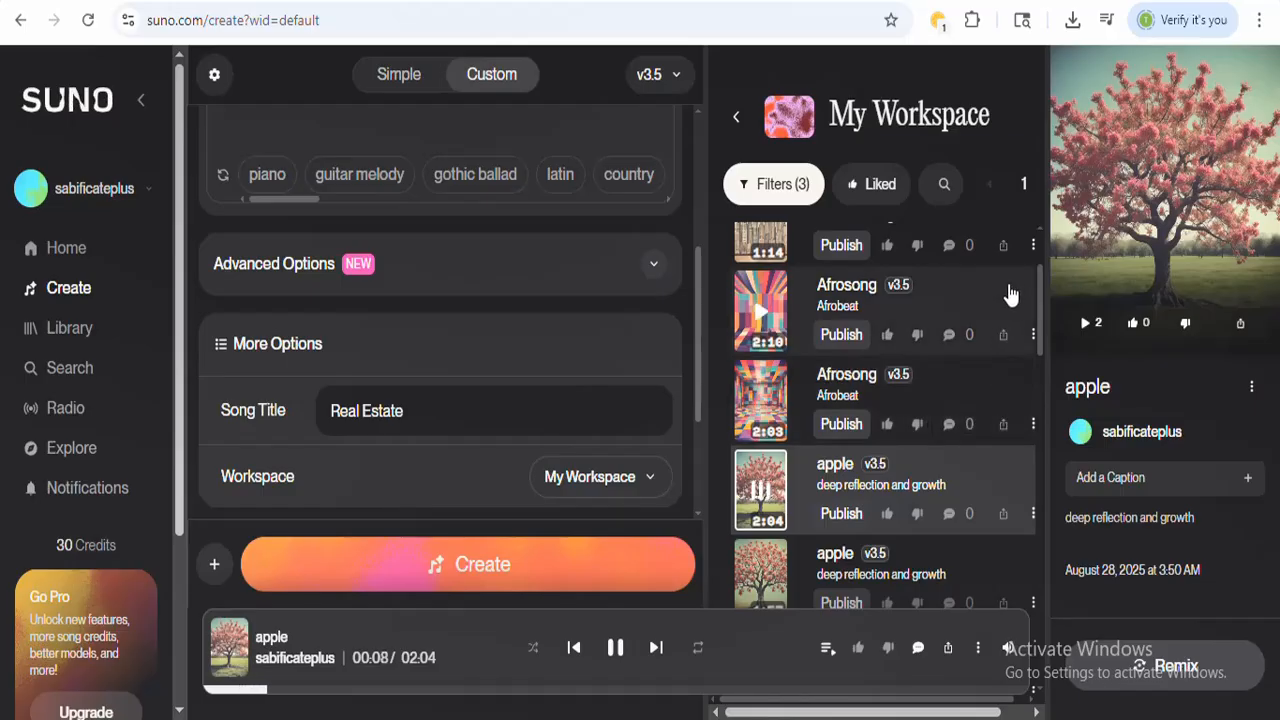
{"action": "left_click_drag", "start_coordinate": [1040, 315], "coordinate": [1040, 341]}
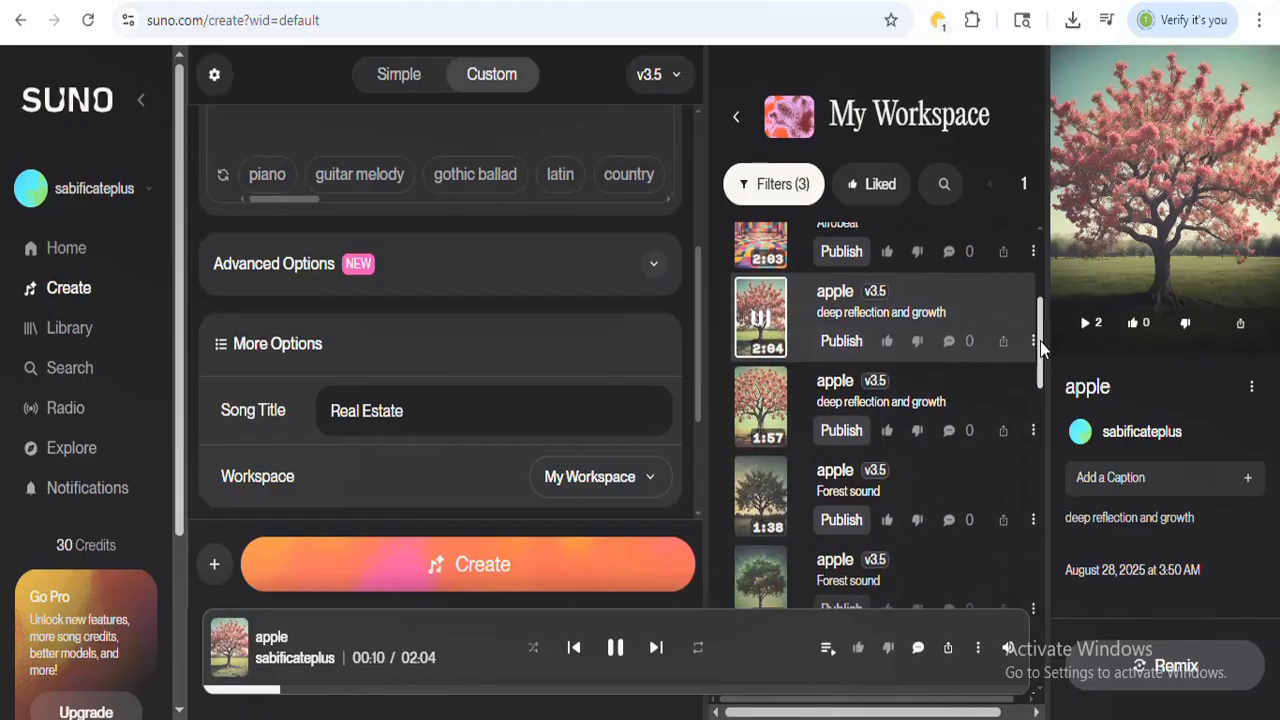
{"action": "left_click", "coordinate": [762, 410]}
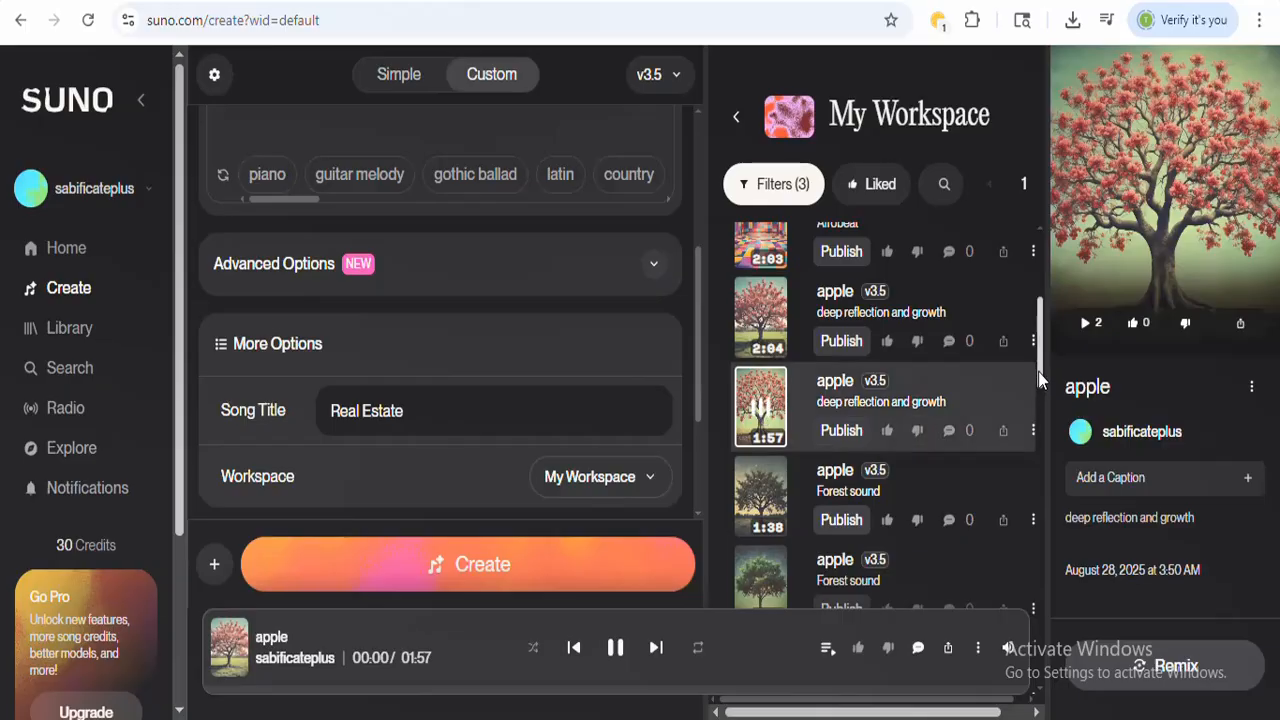
{"action": "left_click_drag", "start_coordinate": [1038, 371], "coordinate": [1038, 300]}
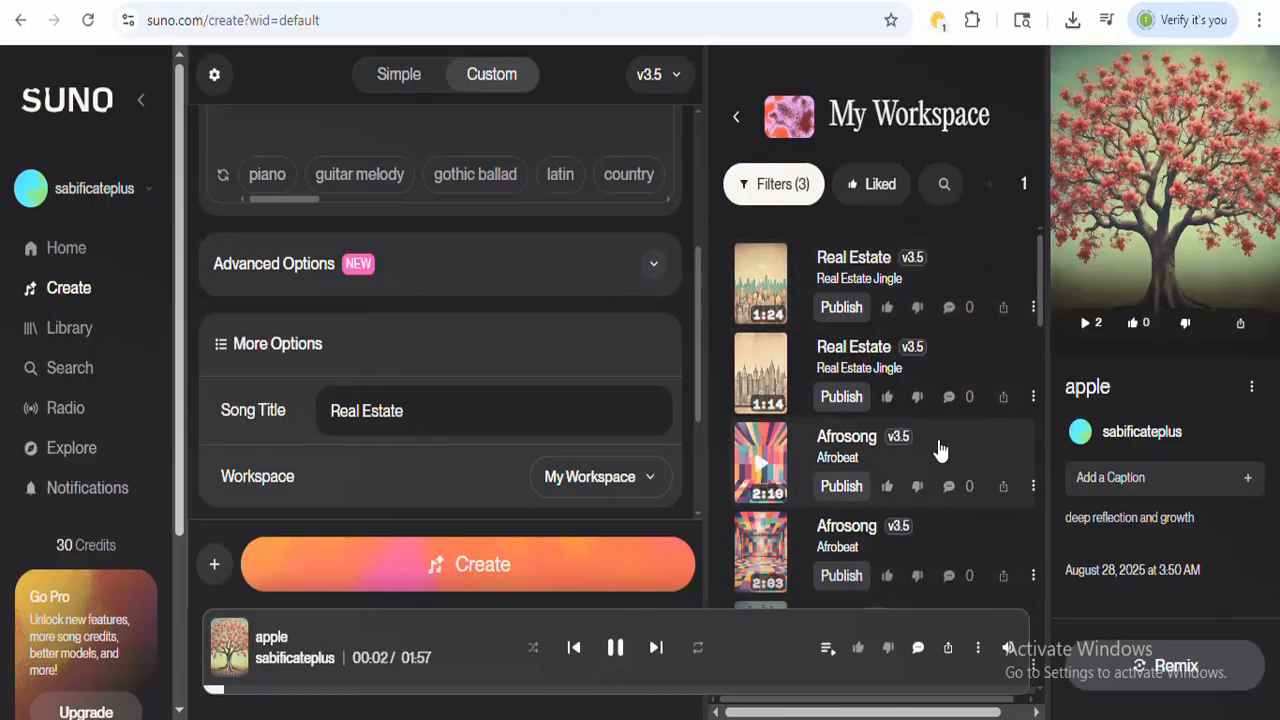
{"action": "left_click", "coordinate": [616, 648]}
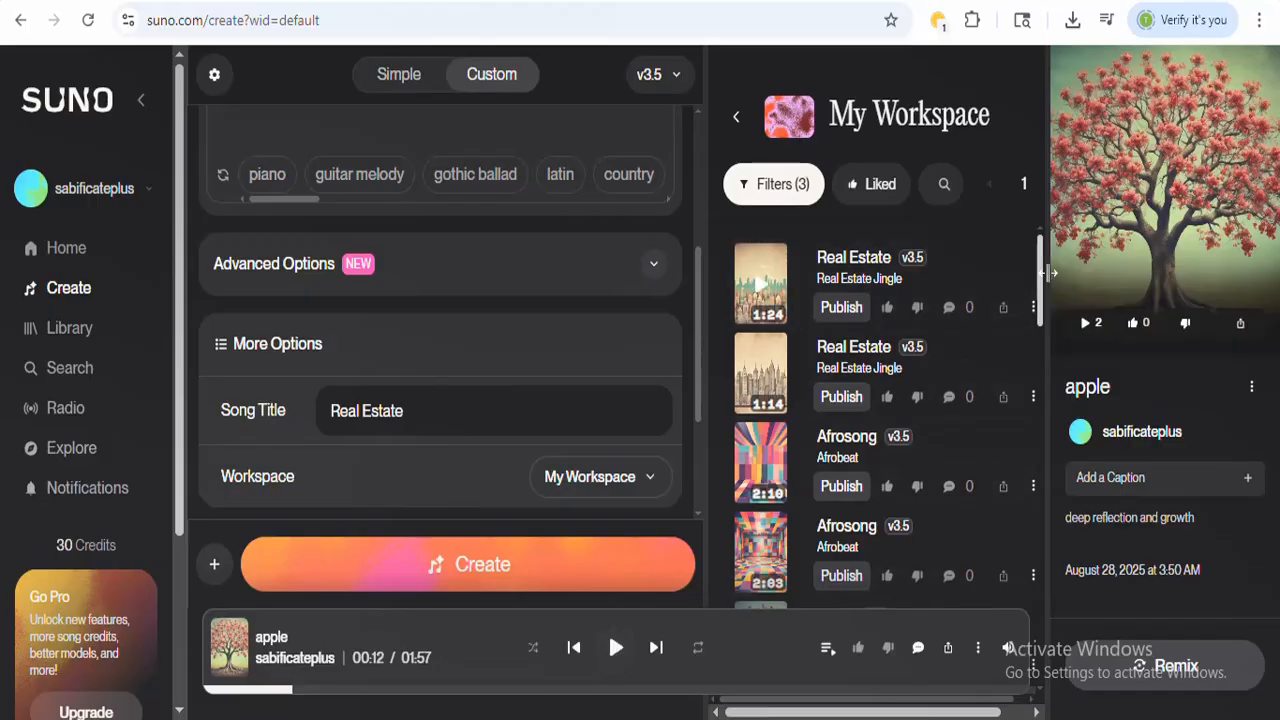
Download the 2:10 version of Afrosong as MP3 audio without upgrading for commercial rights.
{"action": "scroll", "coordinate": [1035, 320], "scroll_direction": "down", "scroll_amount": 2}
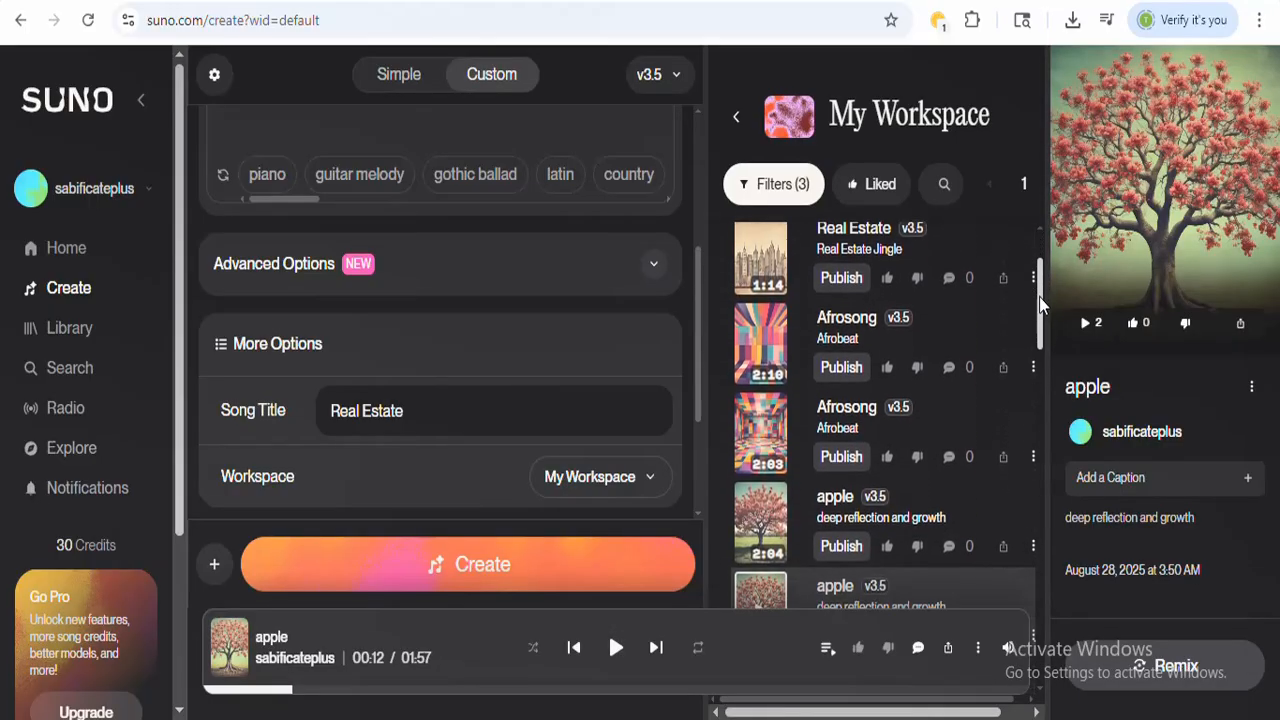
{"action": "left_click", "coordinate": [1033, 357]}
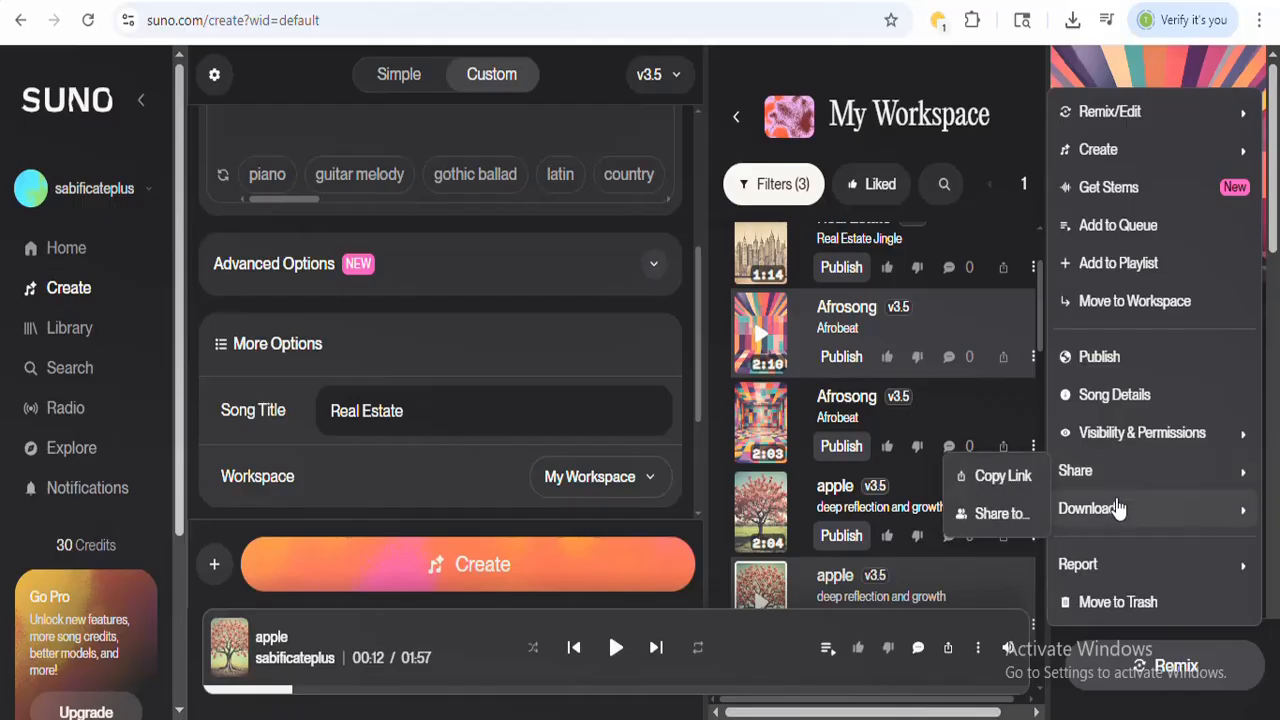
{"action": "mouse_move", "coordinate": [1100, 512]}
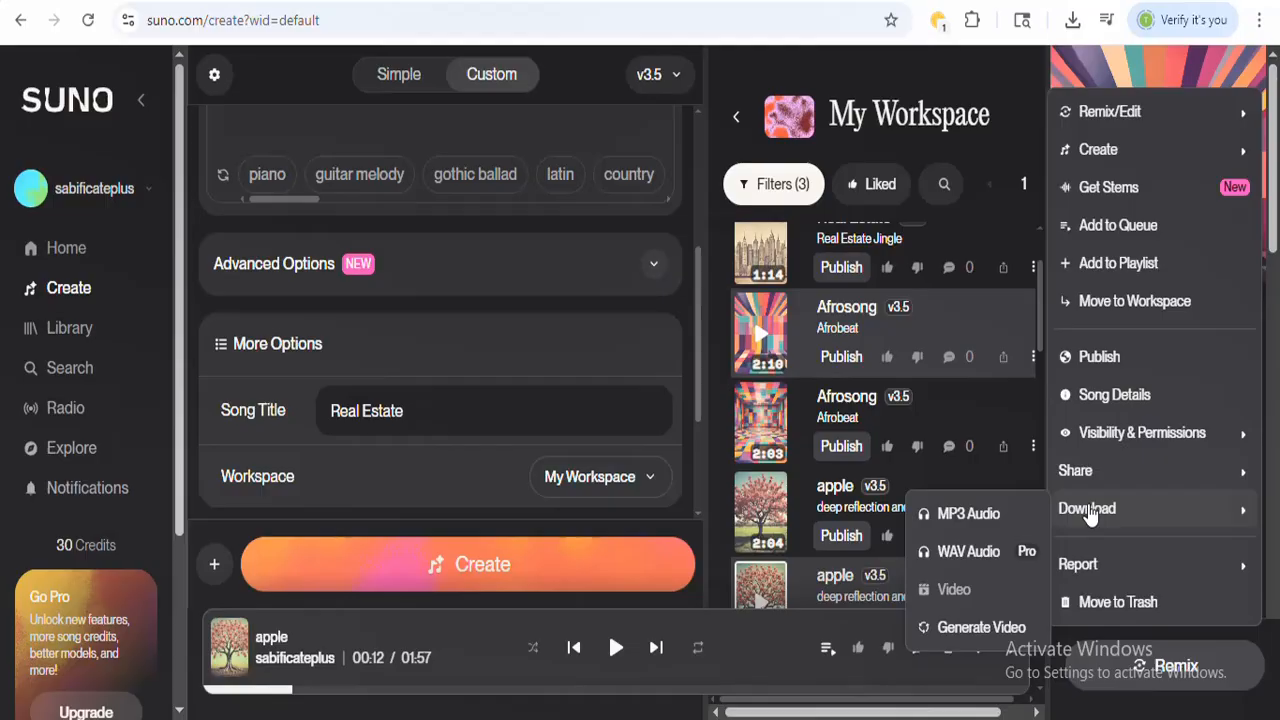
{"action": "left_click", "coordinate": [953, 517]}
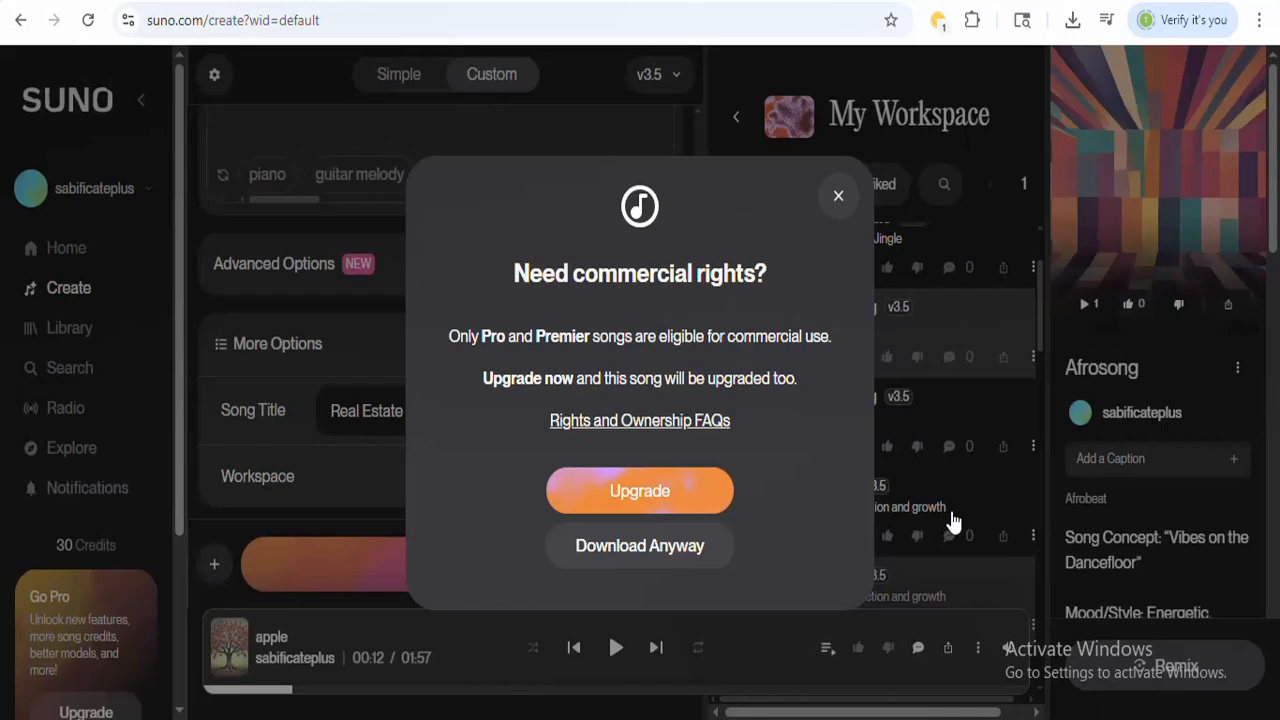
{"action": "left_click", "coordinate": [660, 557]}
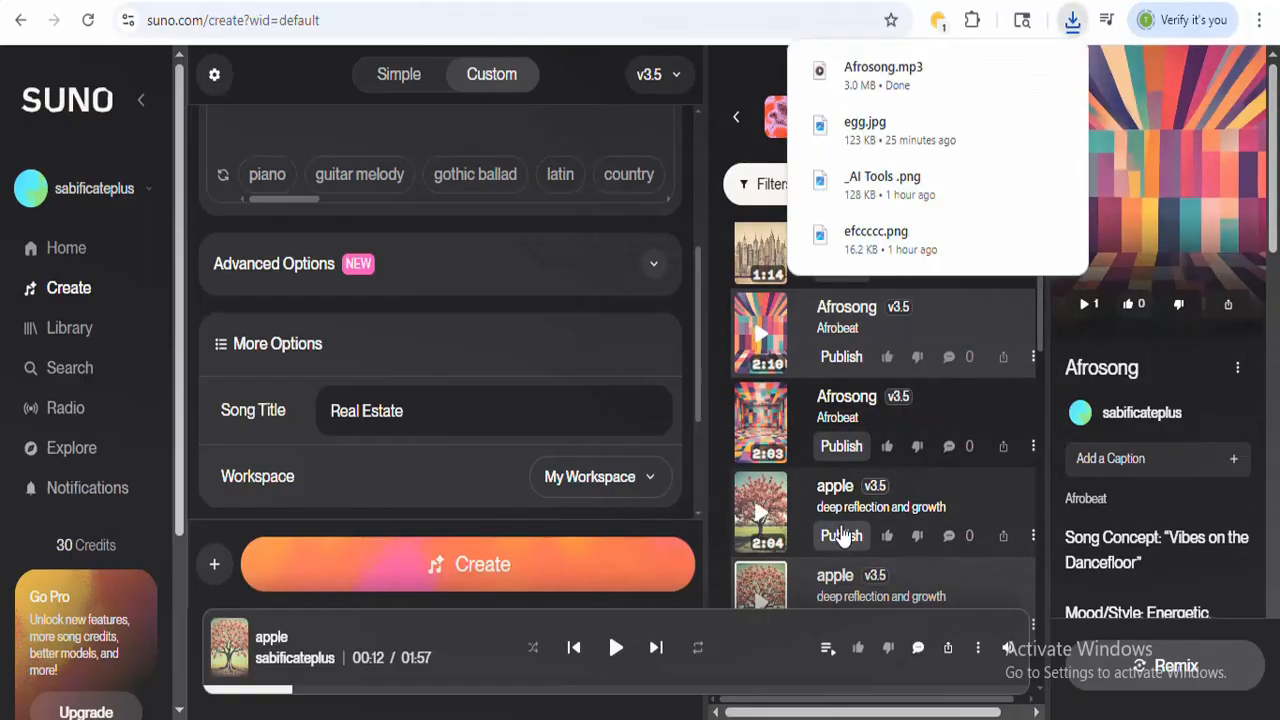
Download the 2:03 version of Afrosong as MP3 audio, also without the commercial rights upgrade.
{"action": "left_click", "coordinate": [1032, 446]}
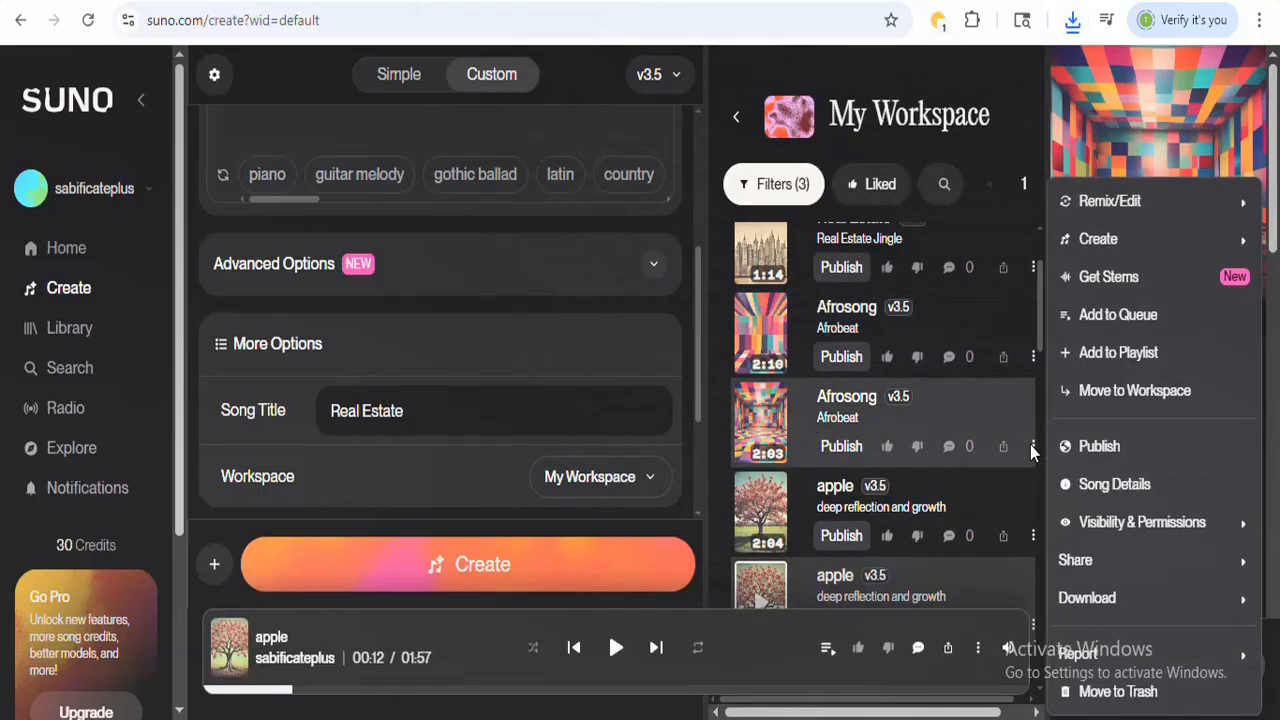
{"action": "mouse_move", "coordinate": [1100, 600]}
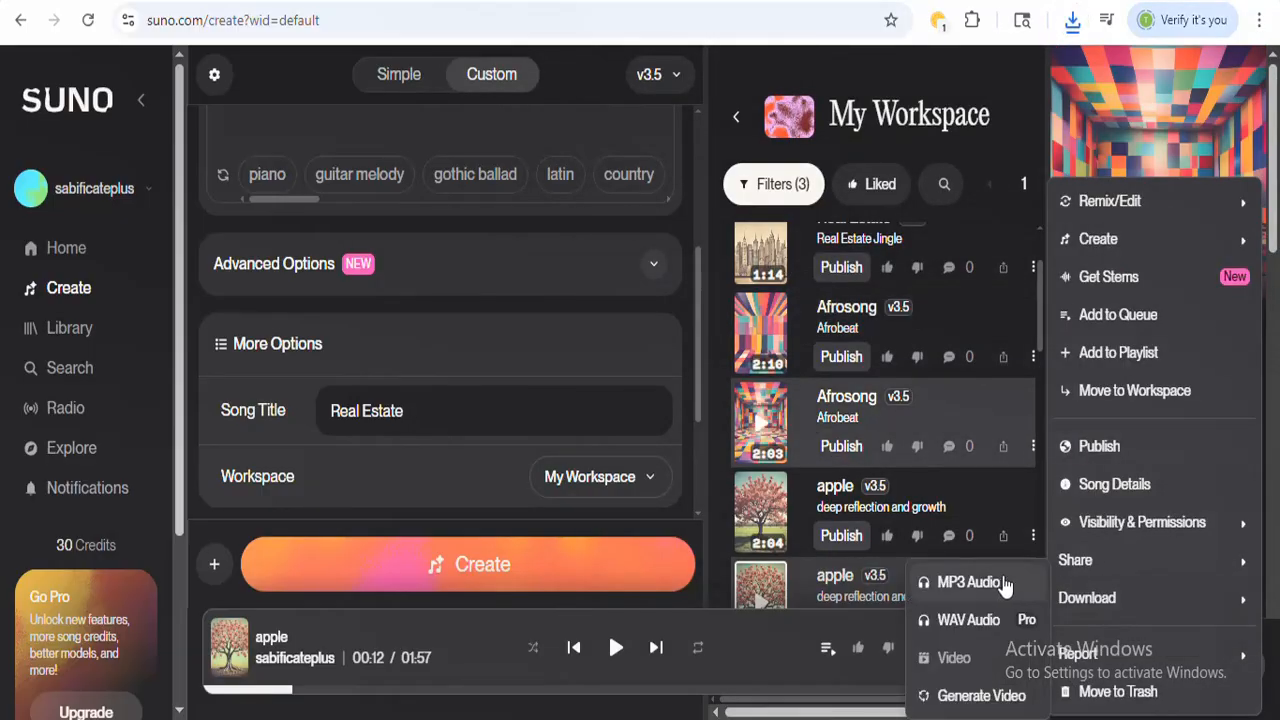
{"action": "left_click", "coordinate": [968, 585]}
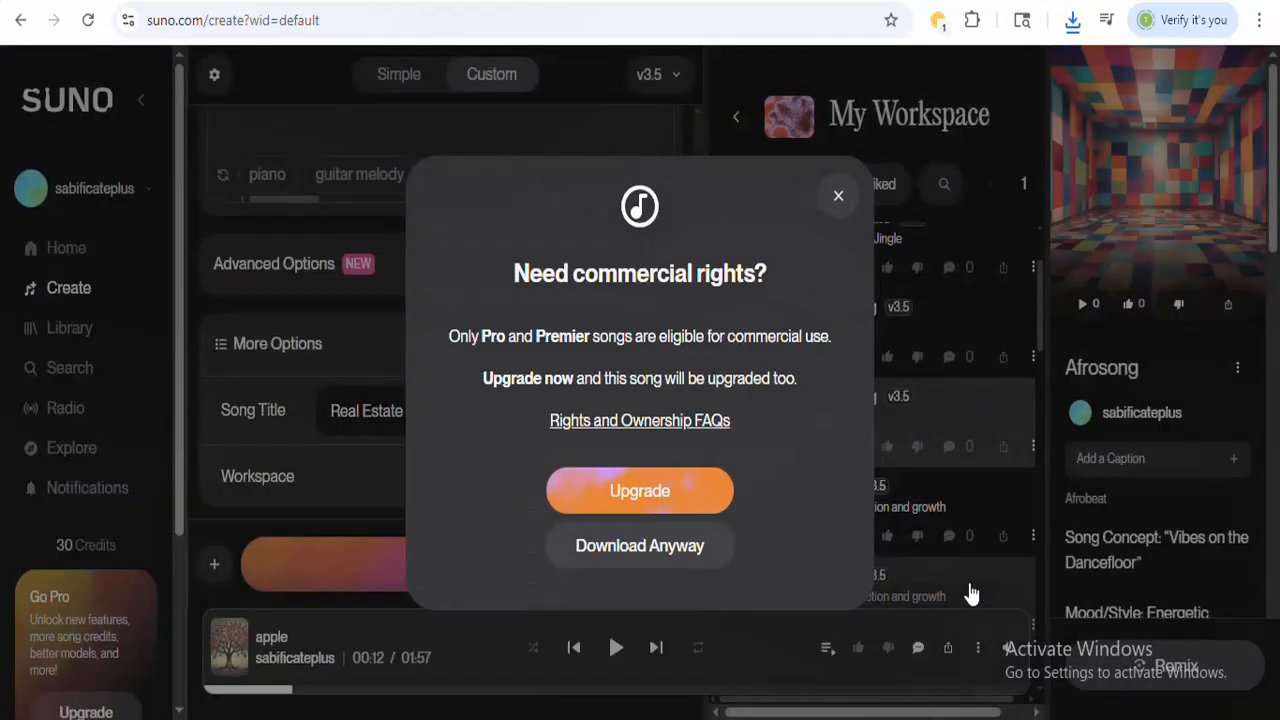
{"action": "left_click", "coordinate": [630, 549]}
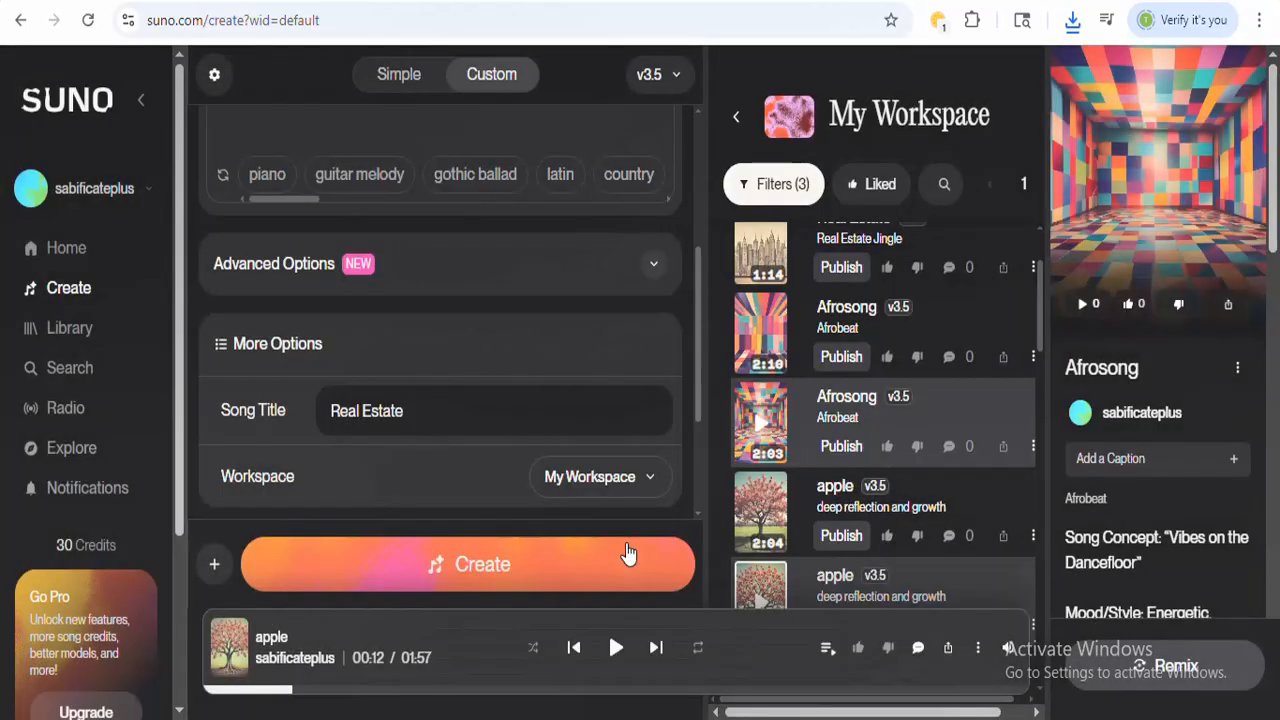